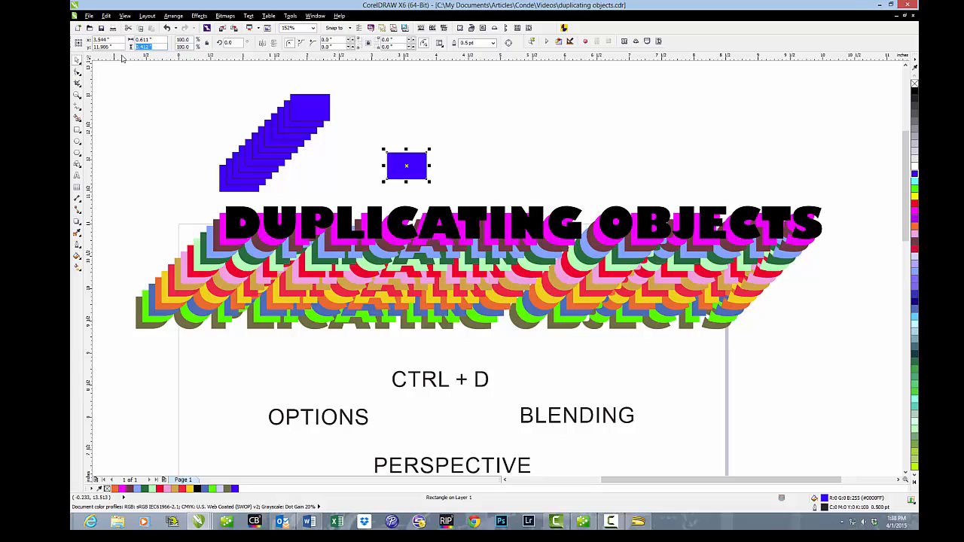
Step: Set the height of the selected standalone blue rectangle to 0.5 inches
text(.5)
key(Return)
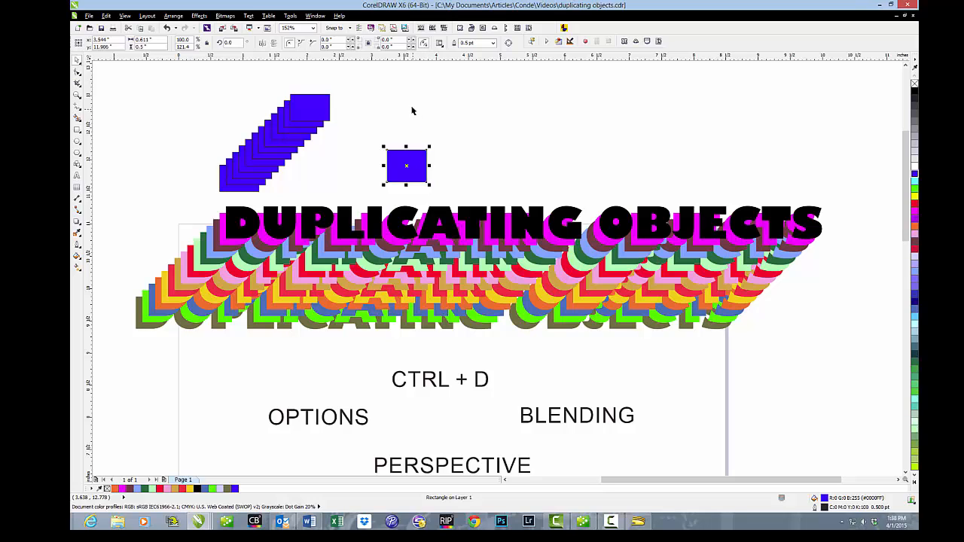
click(906, 67)
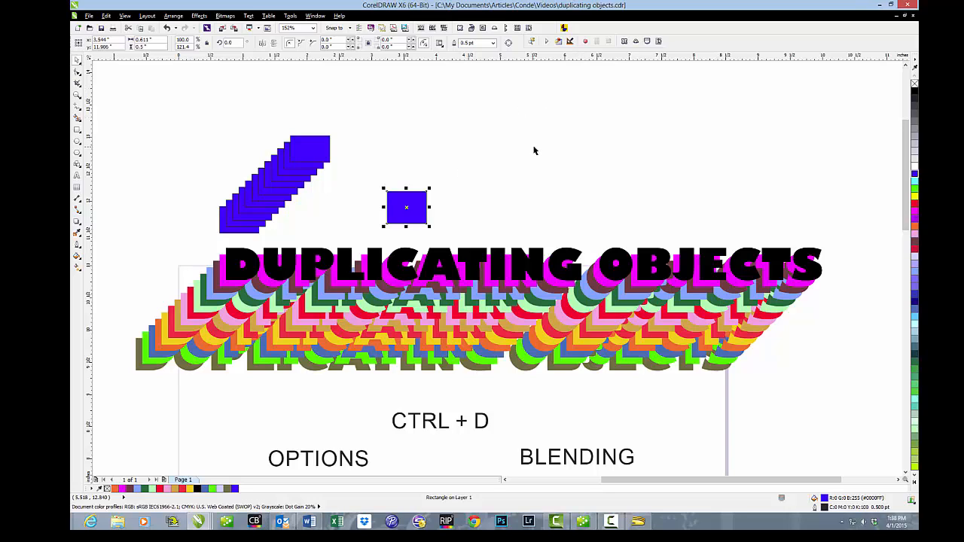
Step: Try duplicating the blue rectangle and moving the copy directly above the original by hand, and delete the copy
key(ctrl+d)
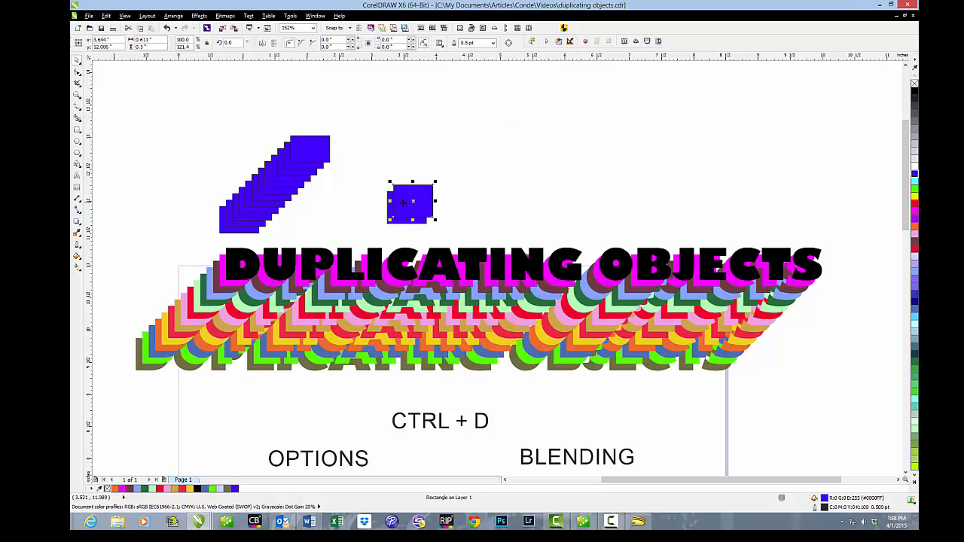
drag(414, 199, 408, 174)
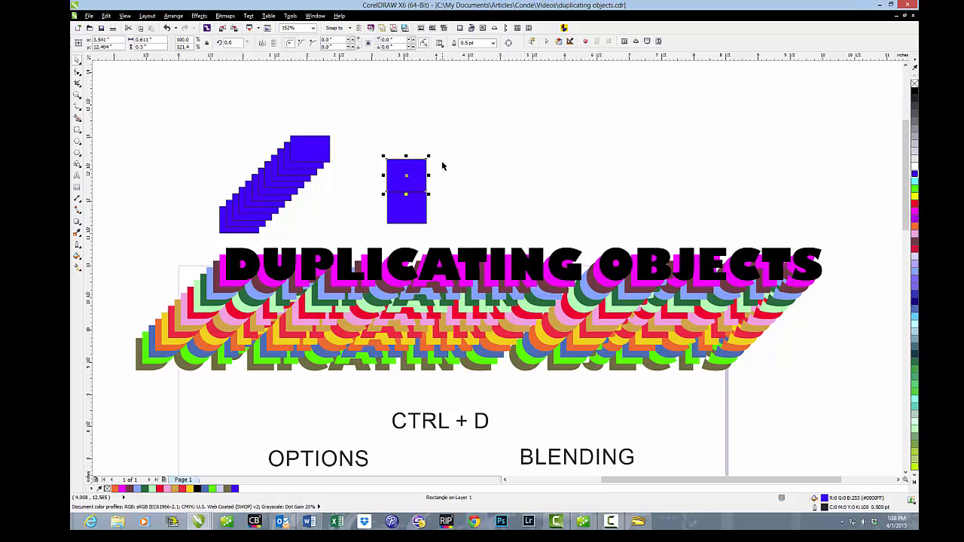
key(Delete)
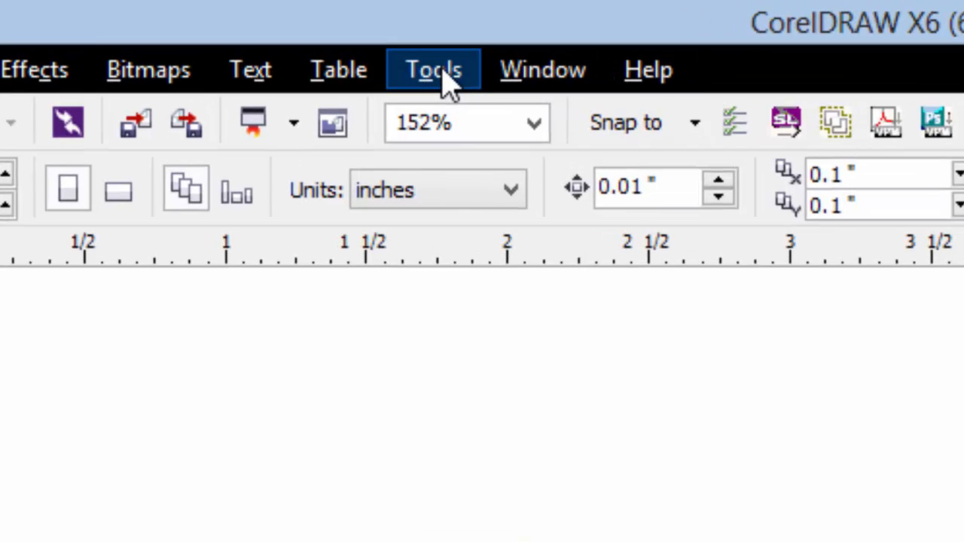
Step: Set the document's duplicate offset to 0 inches horizontally and 0.5 inches vertically
click(292, 17)
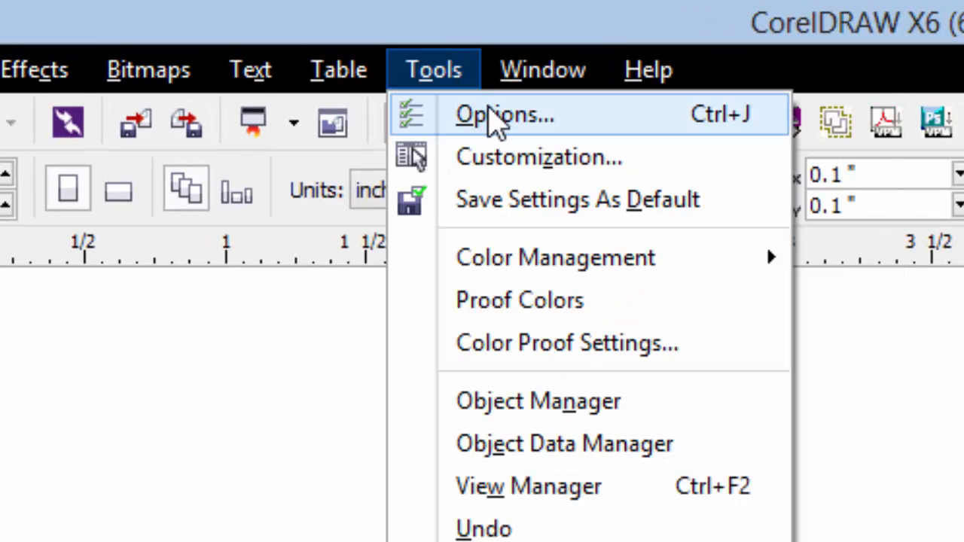
click(493, 120)
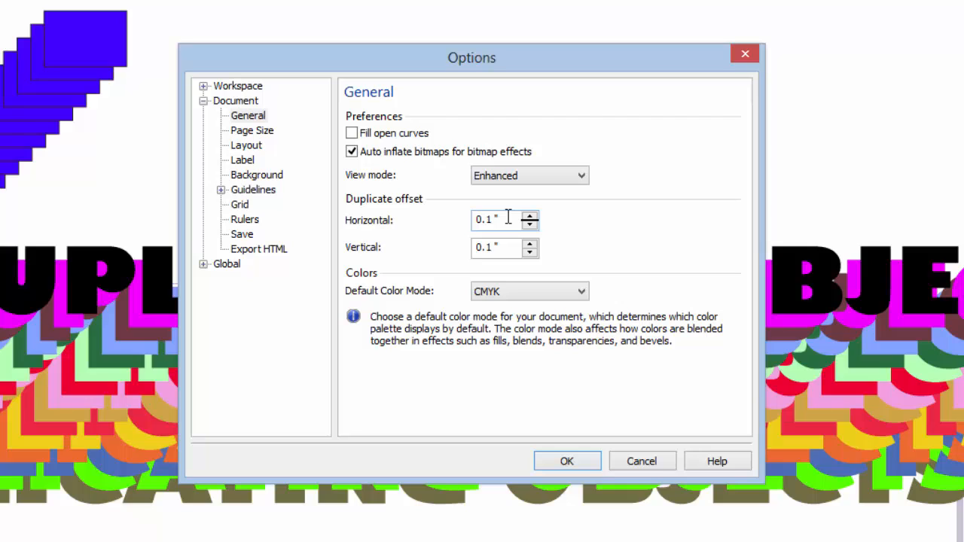
double_click(509, 218)
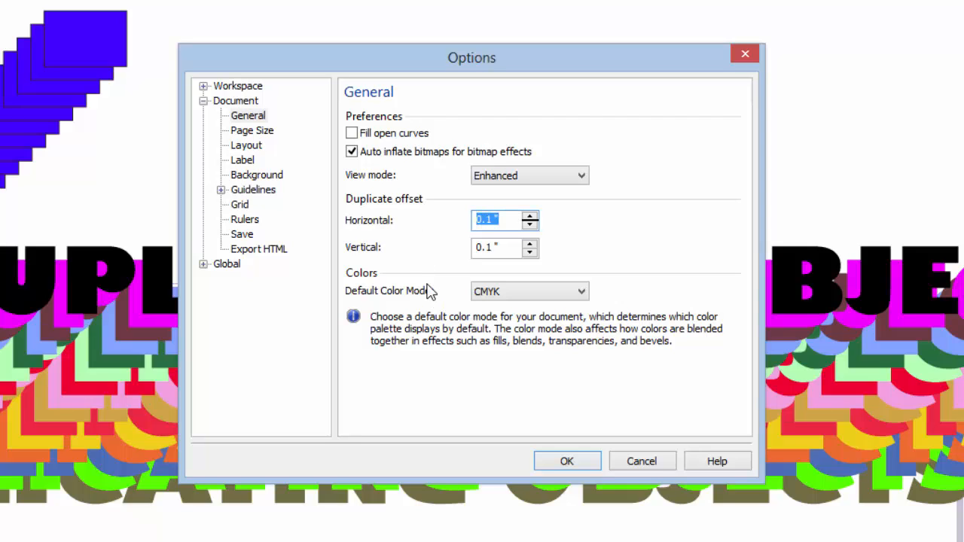
text(0)
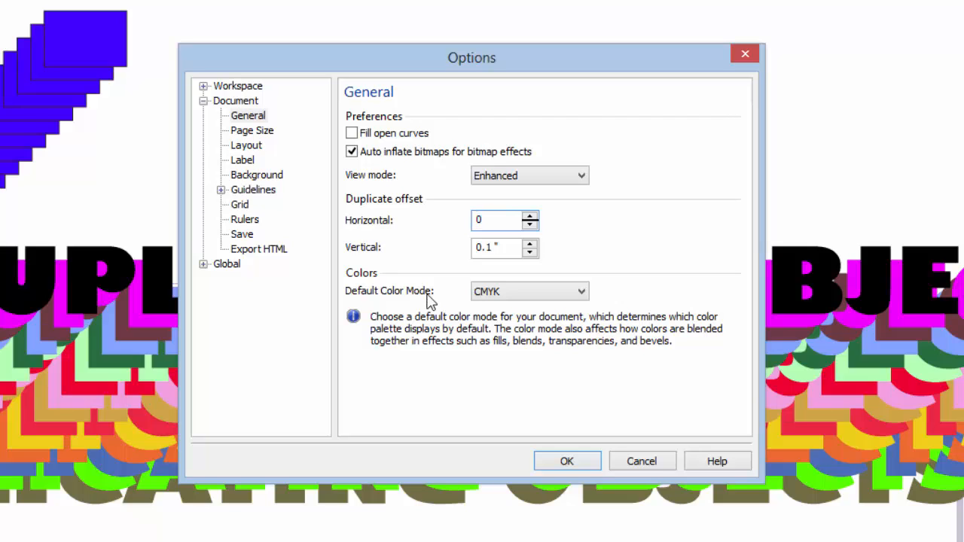
double_click(508, 247)
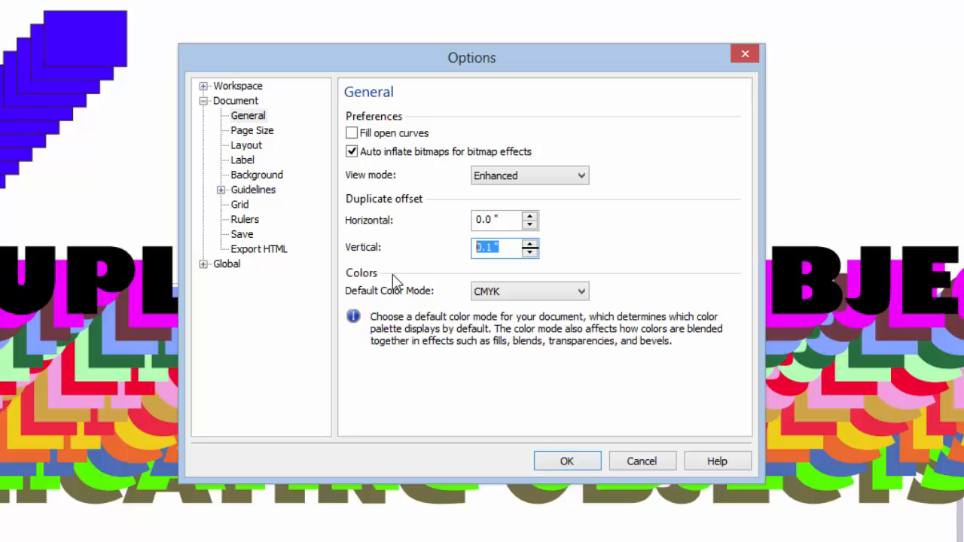
text(.5)
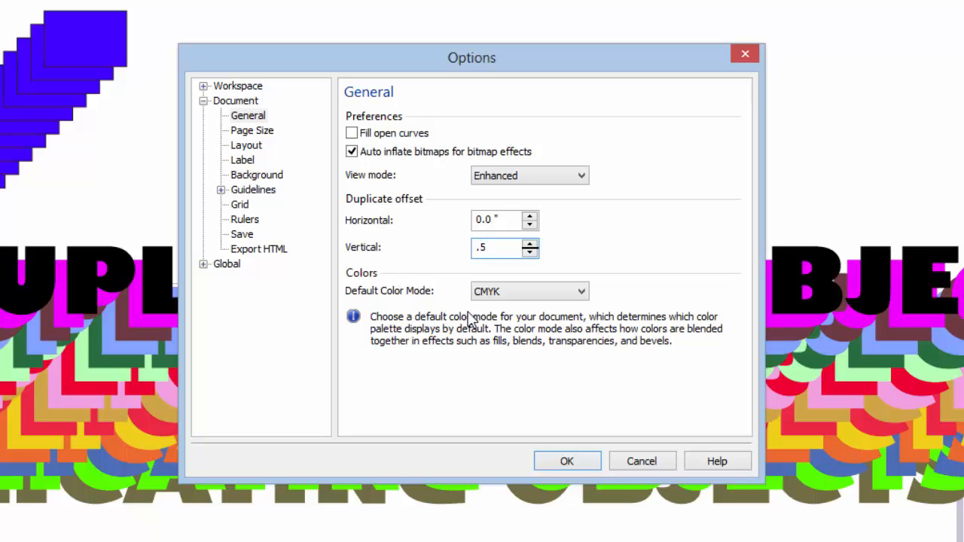
click(576, 461)
Step: Duplicate the standalone blue rectangle four times to build a vertical stack of five
click(309, 159)
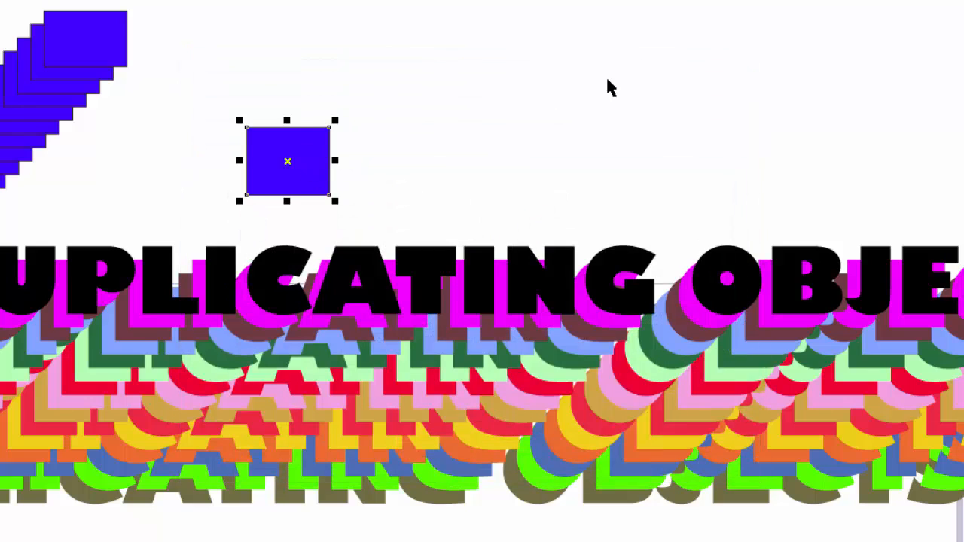
key(ctrl+d)
key(ctrl+d)
key(ctrl+d)
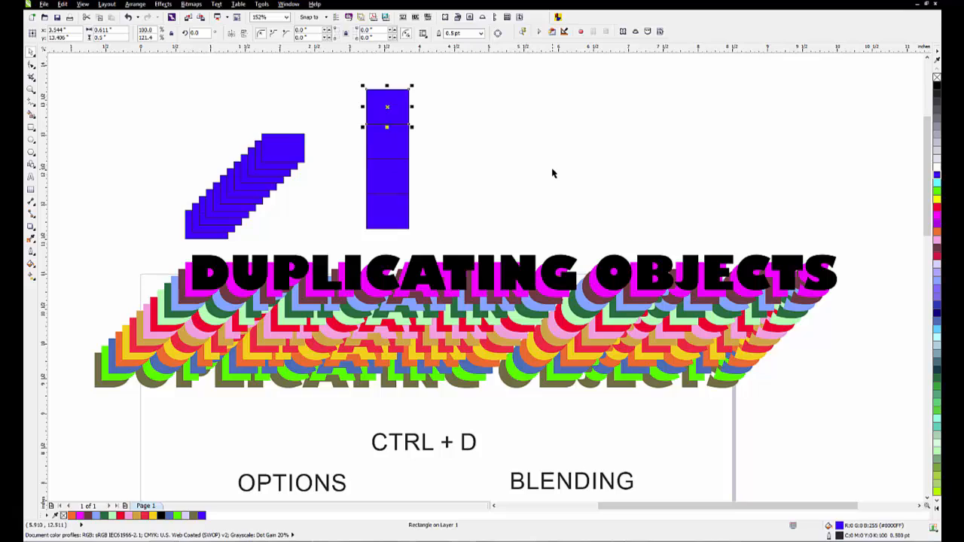
key(ctrl+d)
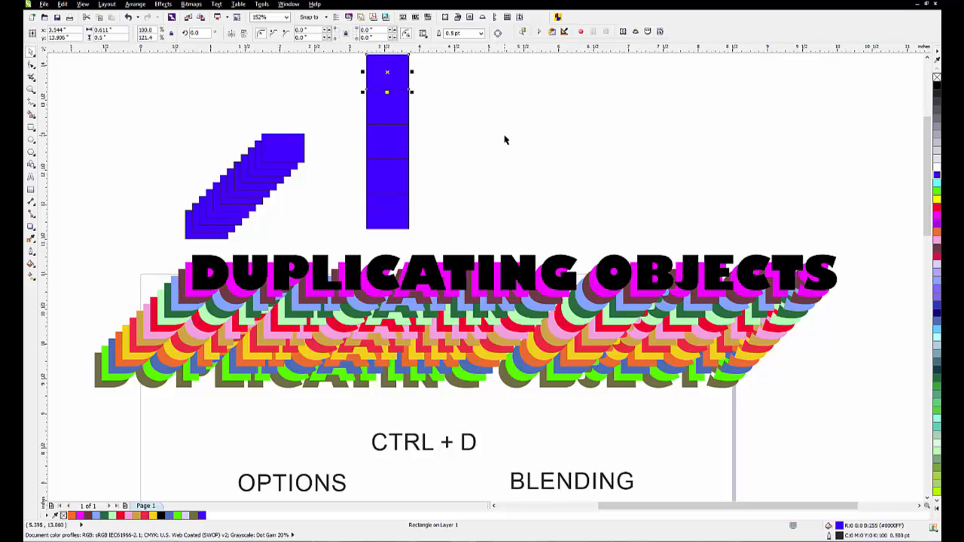
Step: Fill the upper four rectangles of the stack, from top to bottom, with red, yellow, green and magenta
click(937, 208)
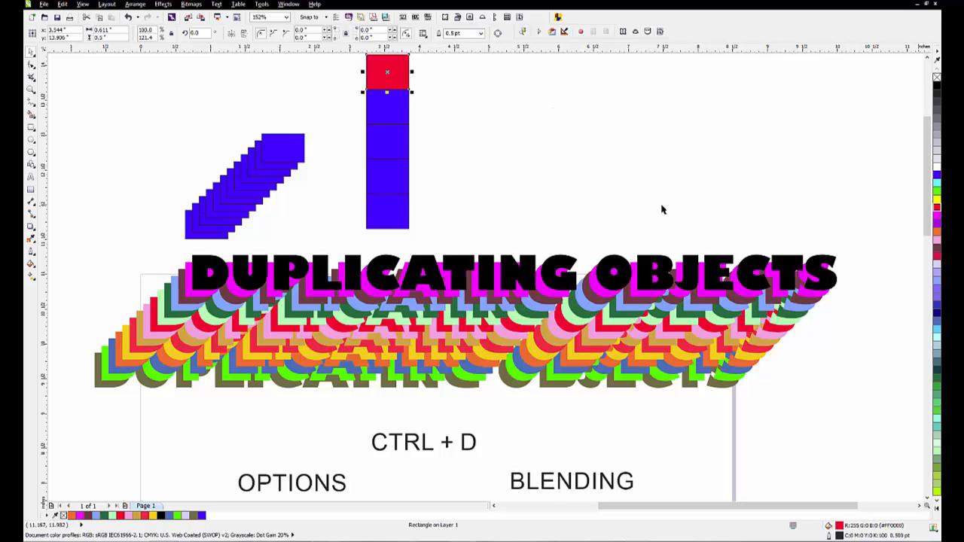
click(398, 115)
click(937, 199)
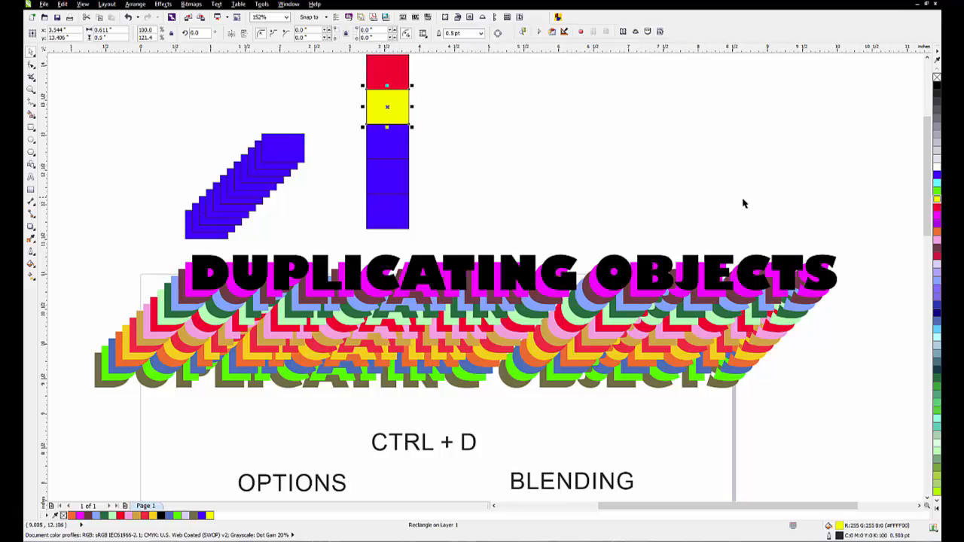
click(407, 147)
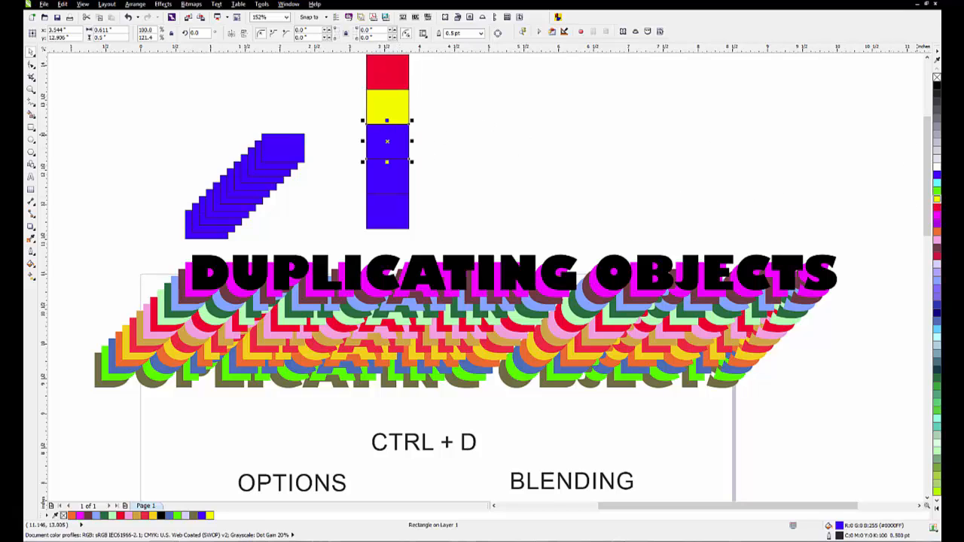
click(938, 191)
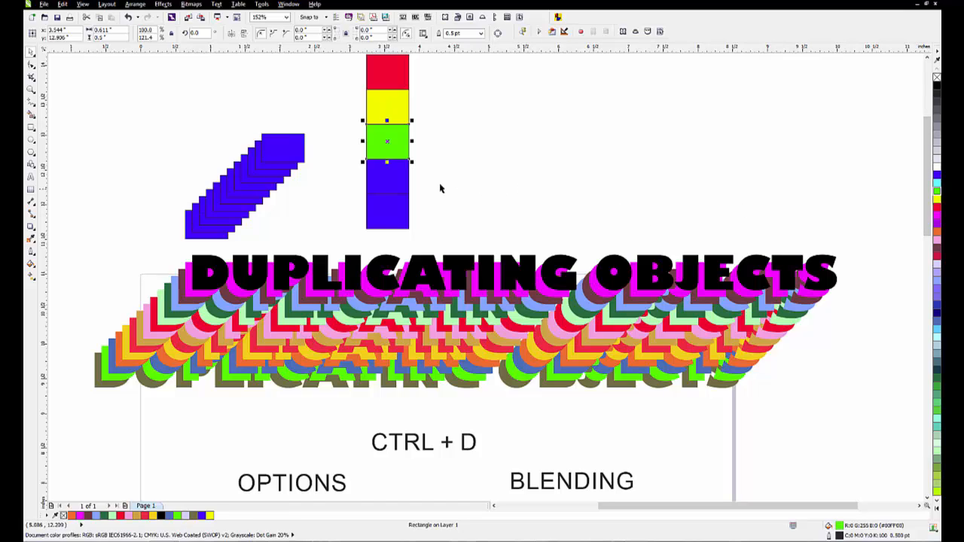
click(380, 183)
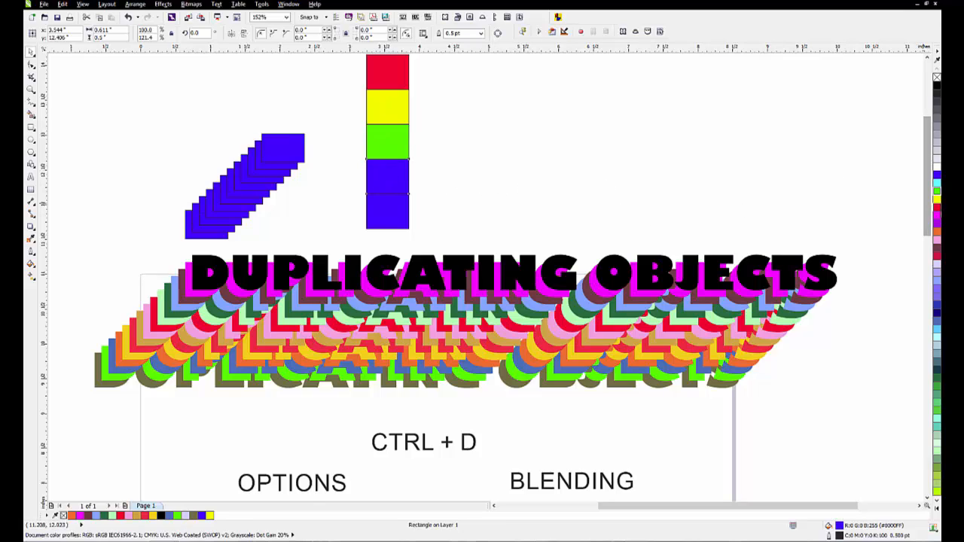
click(937, 216)
Step: Delete the green rectangle from the stack, undo the deletion and clear the selection
click(394, 149)
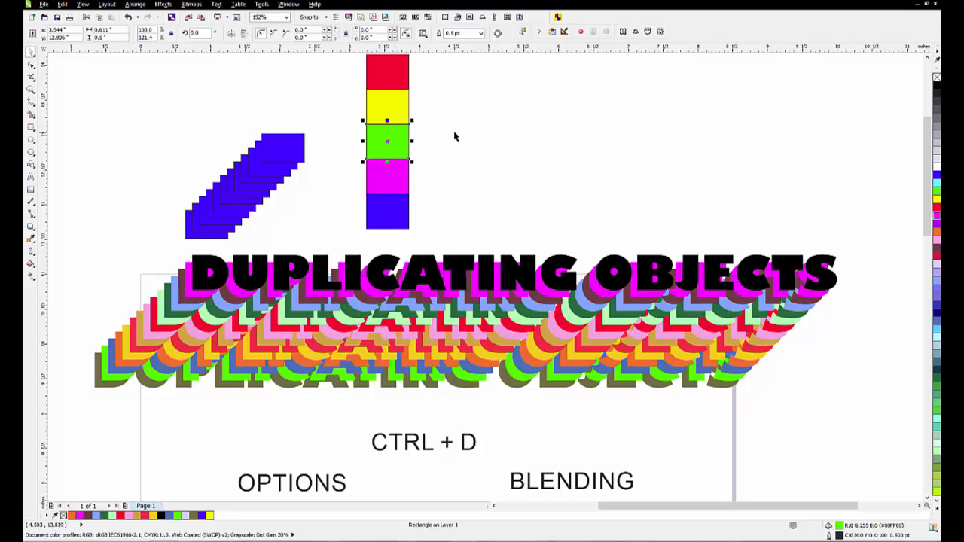
key(Delete)
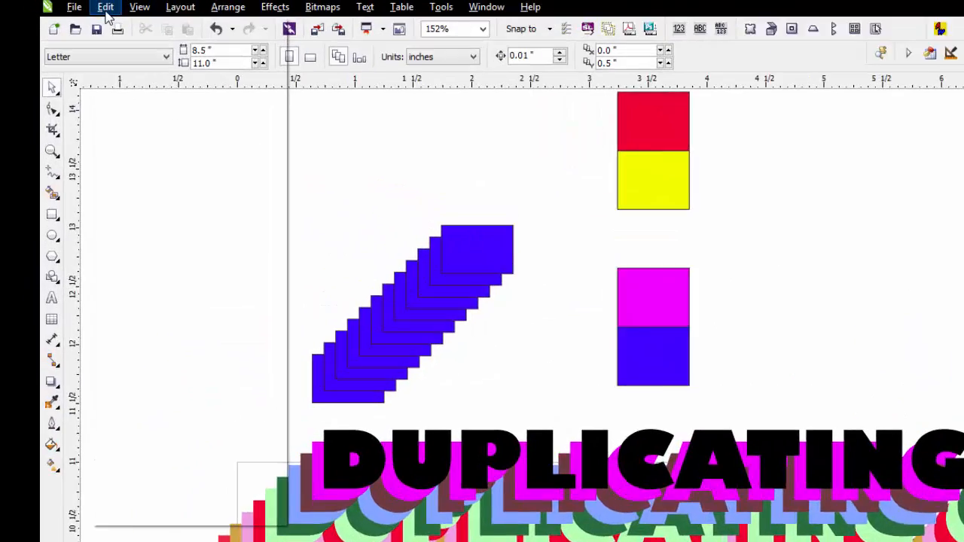
click(63, 4)
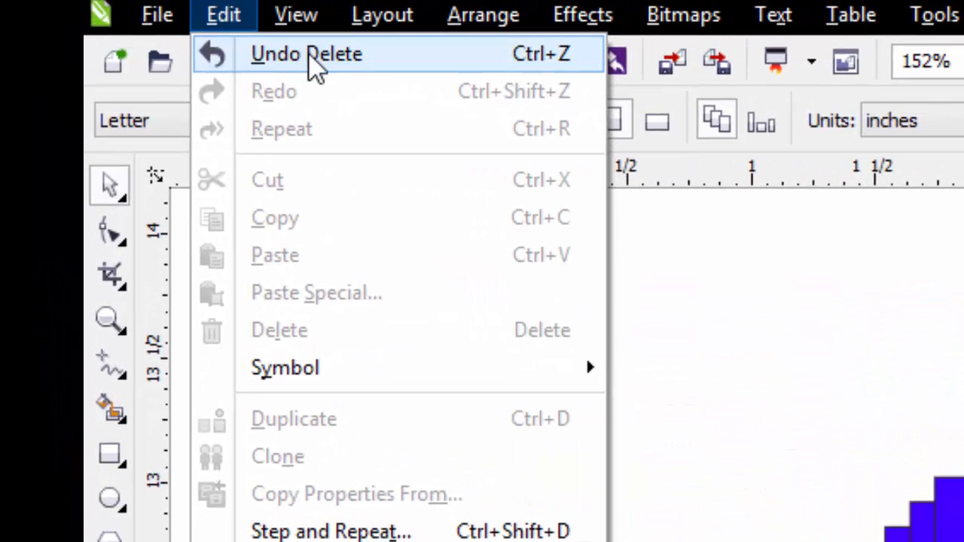
click(308, 53)
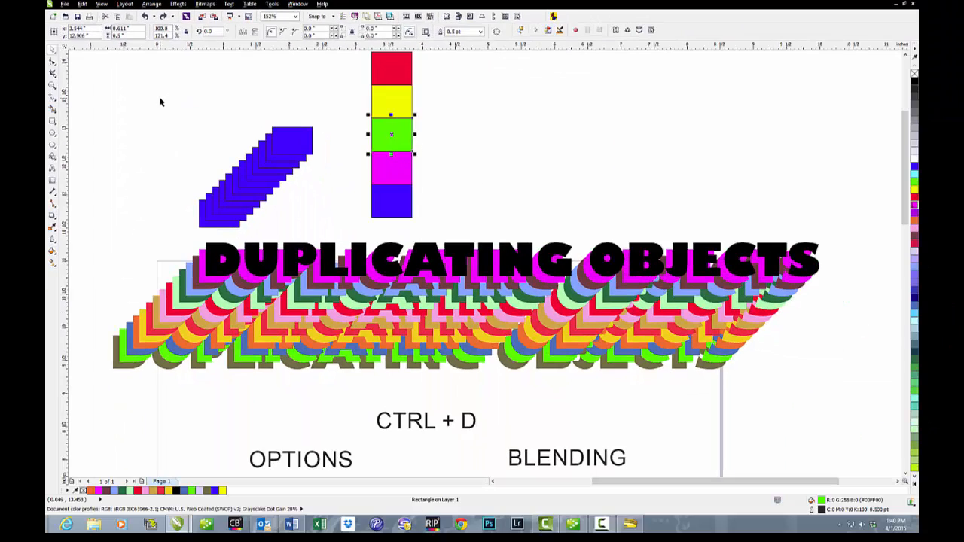
click(297, 203)
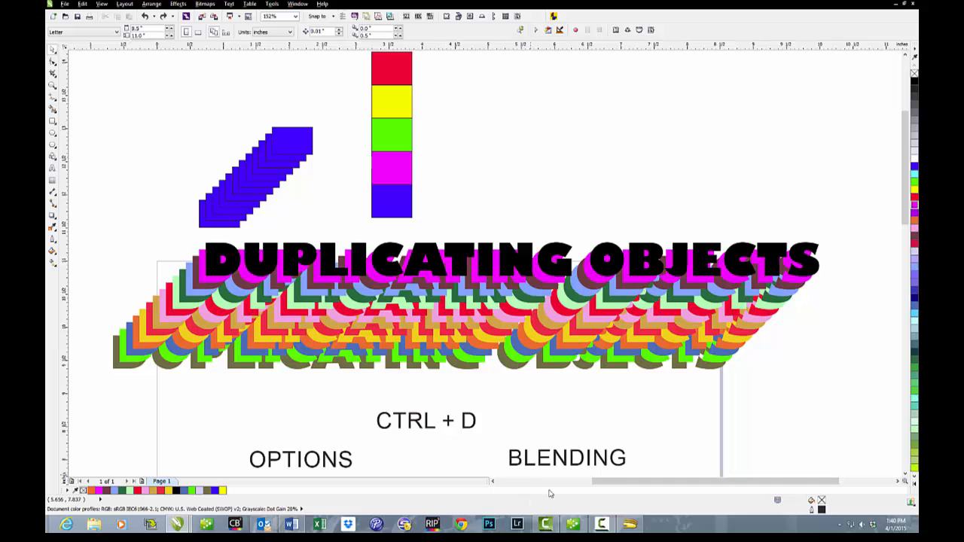
Step: Select the SAMPLE ONE group beside the page and set the document's vertical duplicate offset to 1 inch
drag(606, 486, 510, 488)
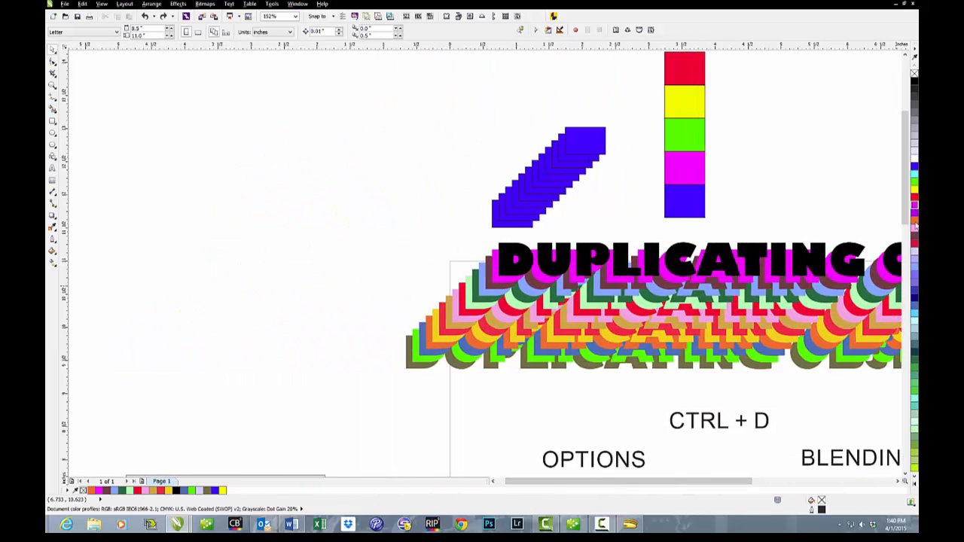
scroll(906, 217, down, 3)
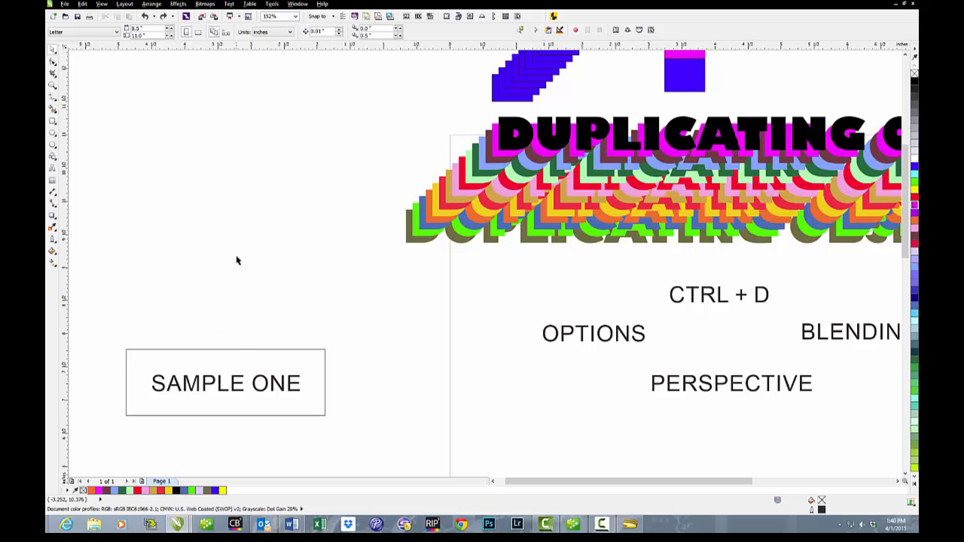
click(285, 354)
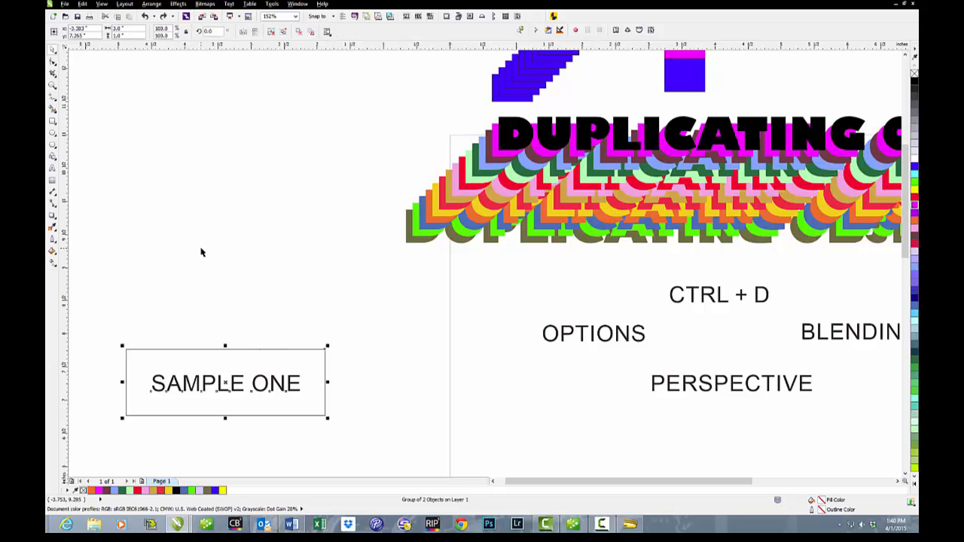
click(272, 4)
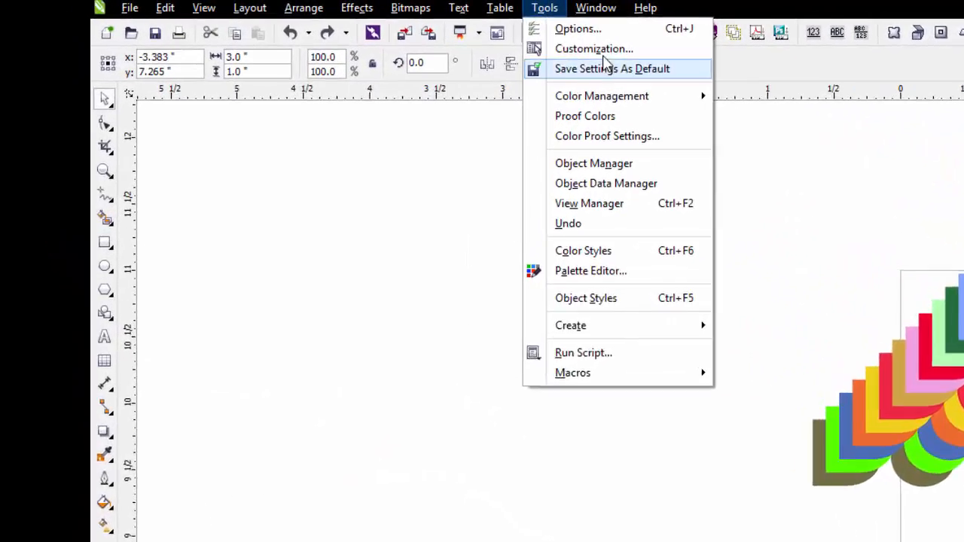
click(578, 28)
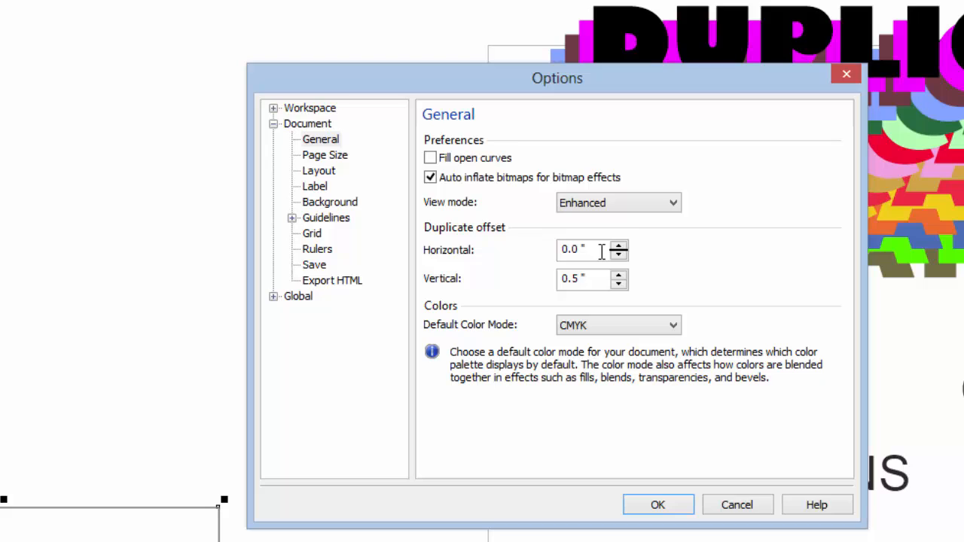
click(568, 280)
double_click(569, 280)
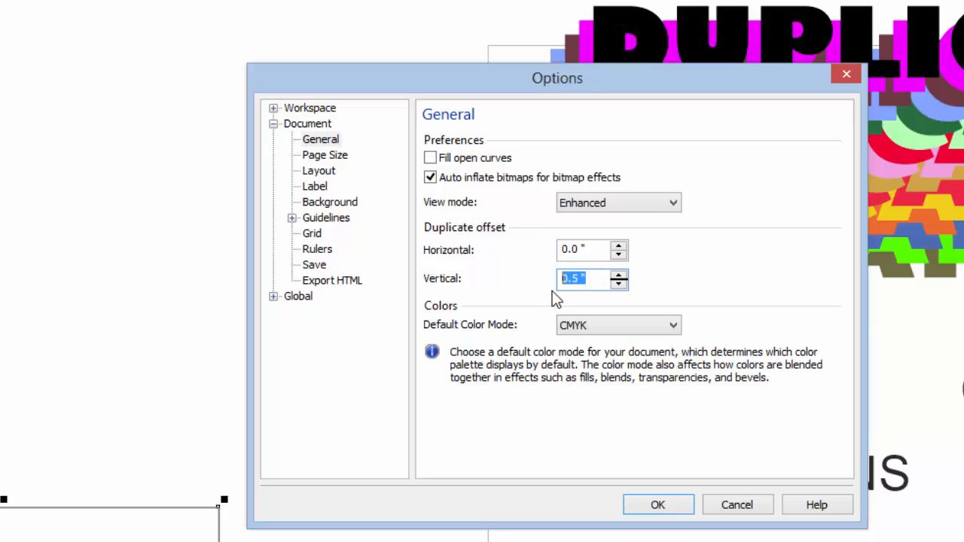
text(1)
click(661, 503)
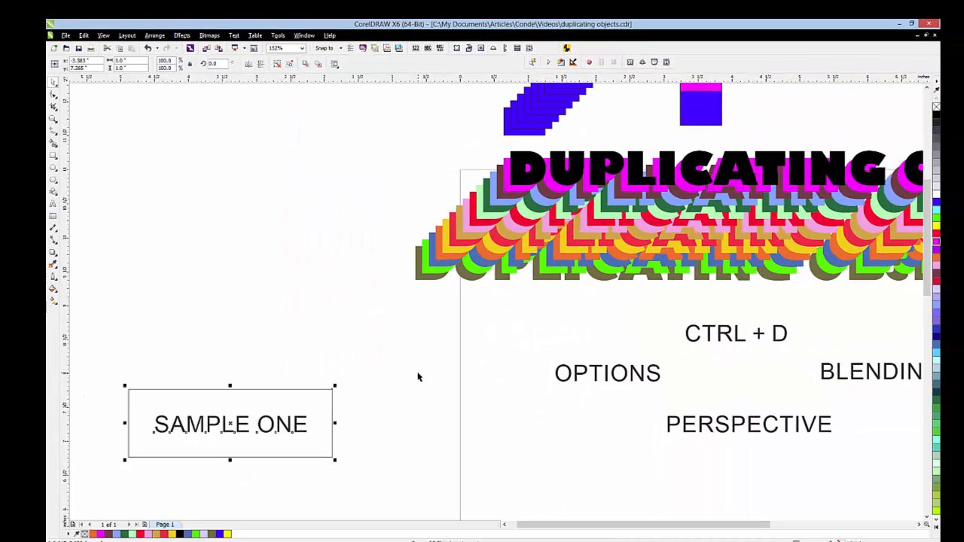
Step: Duplicate the SAMPLE ONE group four times to stack copies above the original
key(ctrl+d)
key(ctrl+d)
key(ctrl+d)
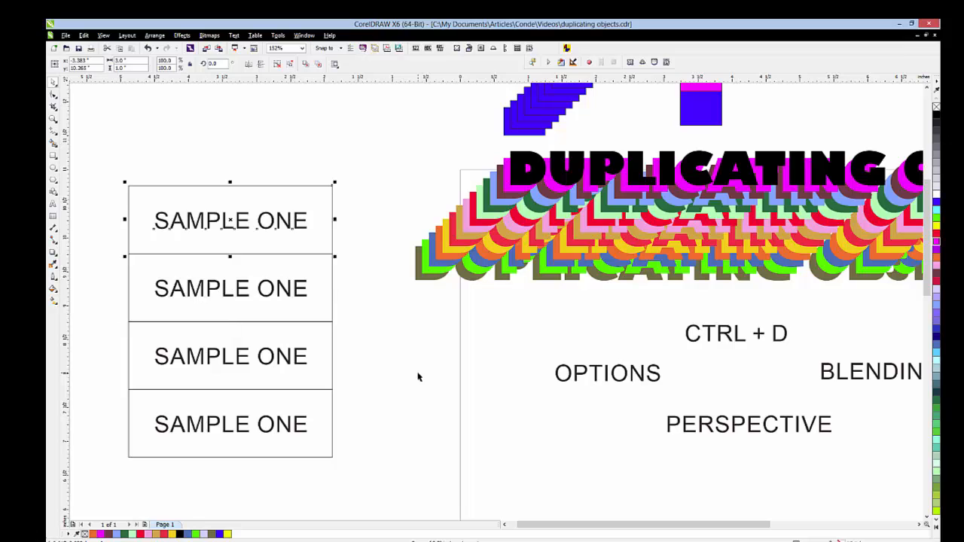
key(ctrl+d)
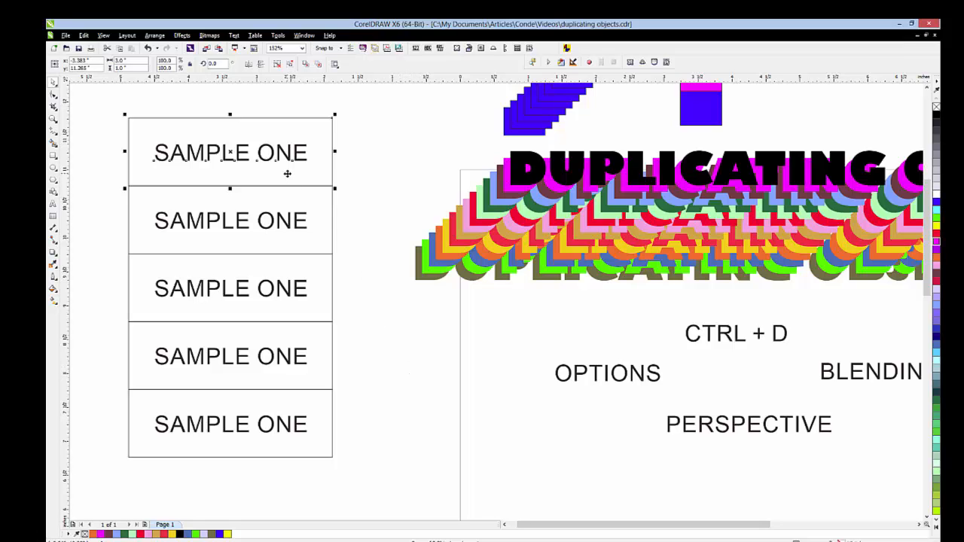
Step: Delete all the SAMPLE ONE copies, keeping only the original group
key(Delete)
click(290, 197)
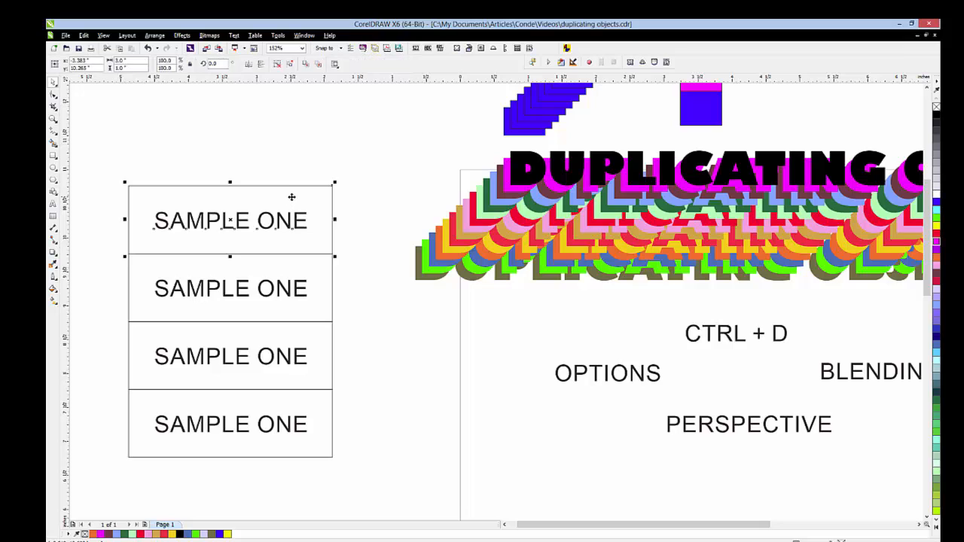
key(Delete)
key(Delete)
click(299, 326)
key(Delete)
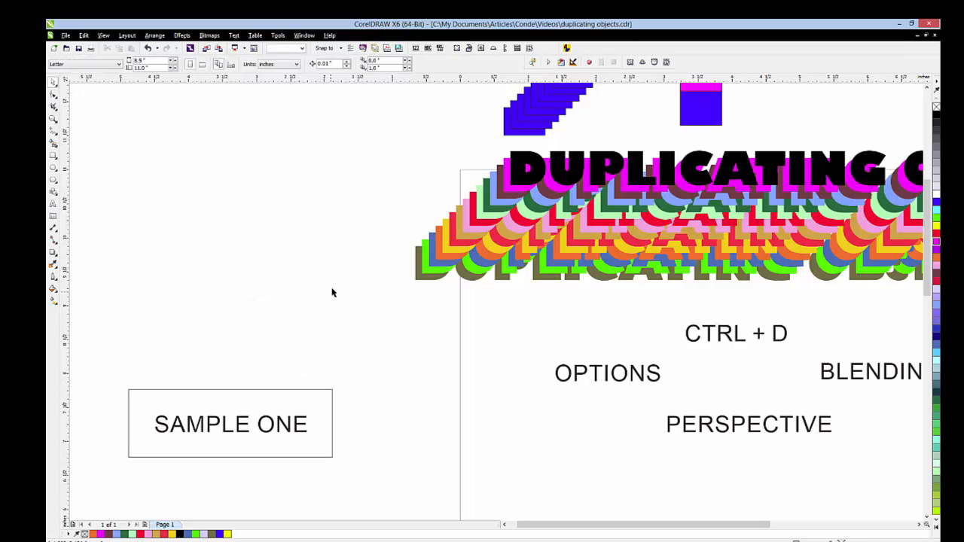
Step: Move the SAMPLE ONE group up to about the page's top edge and set the document's vertical duplicate offset to -1 inch
drag(312, 418, 332, 168)
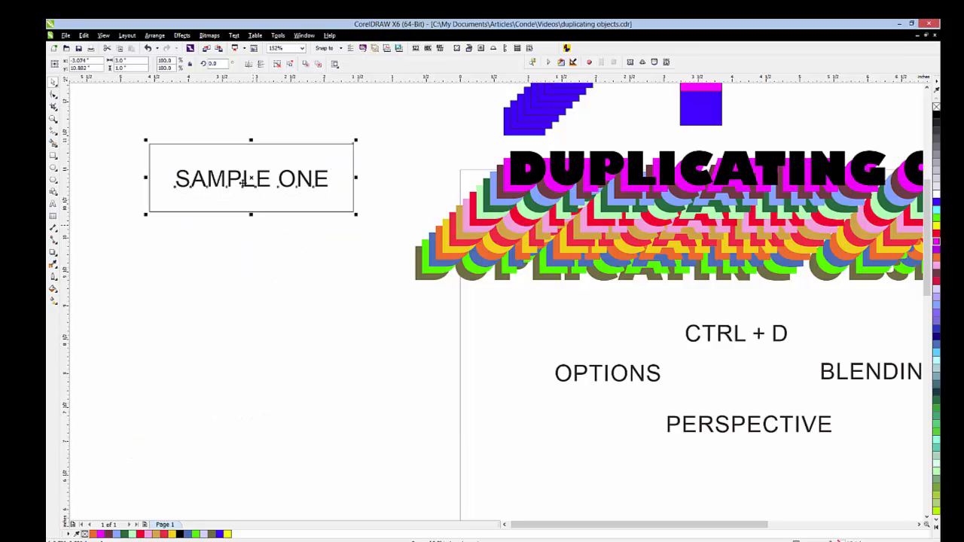
drag(251, 178, 244, 174)
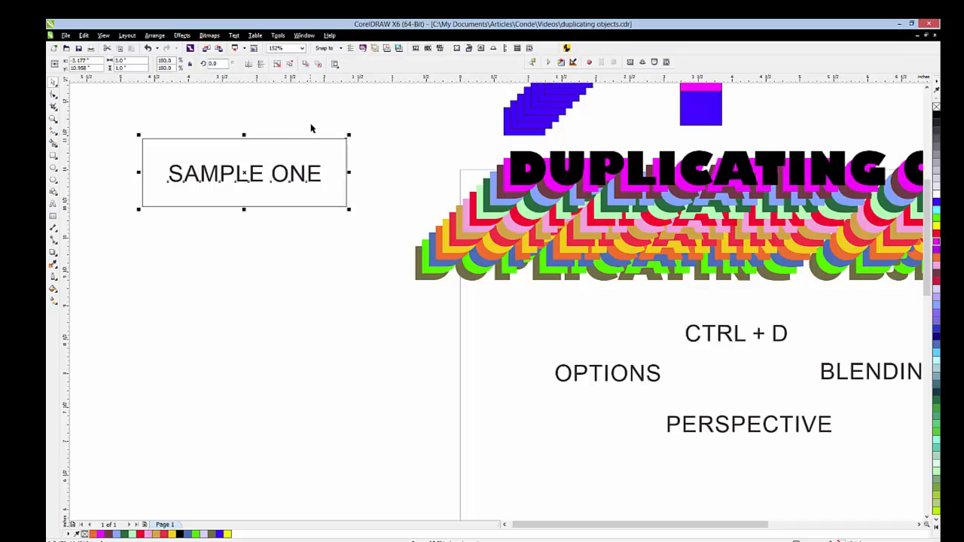
click(278, 36)
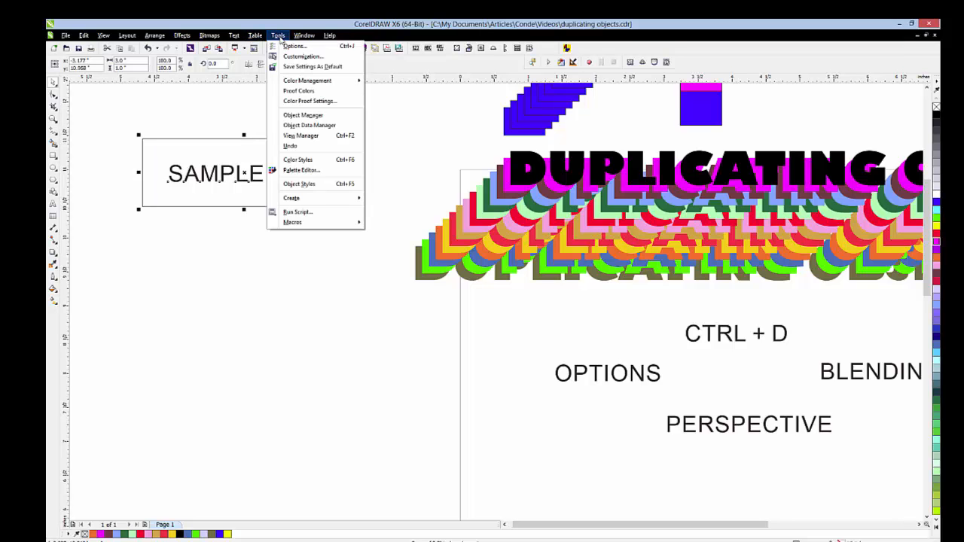
click(291, 47)
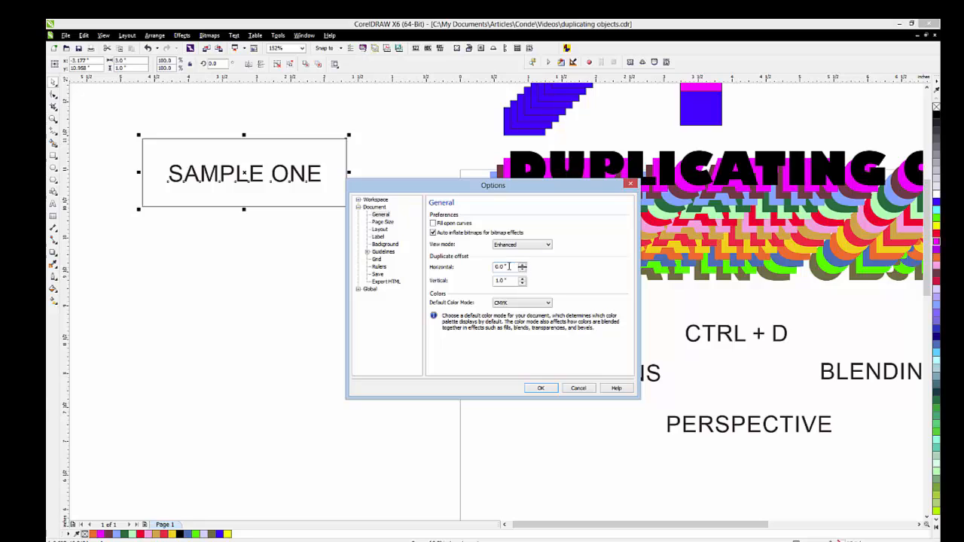
double_click(518, 281)
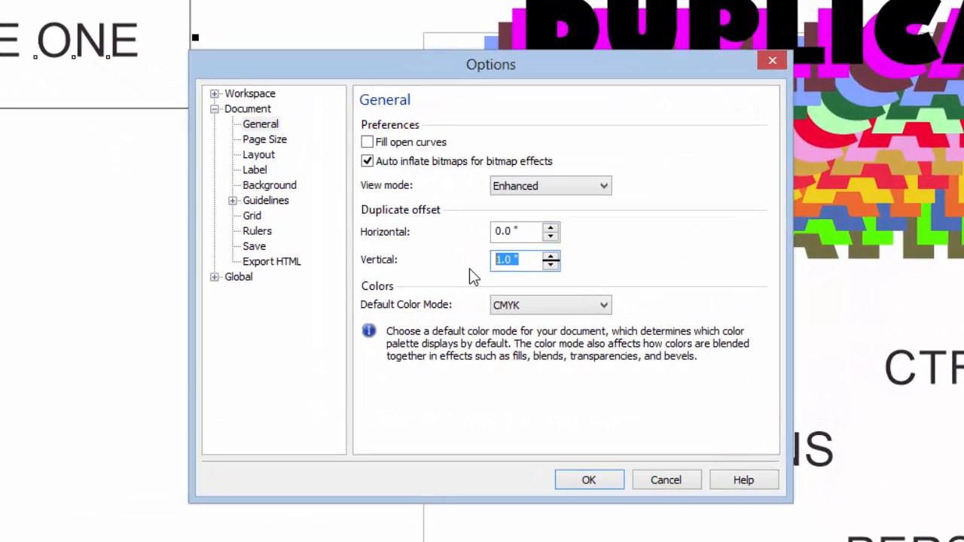
text(-1)
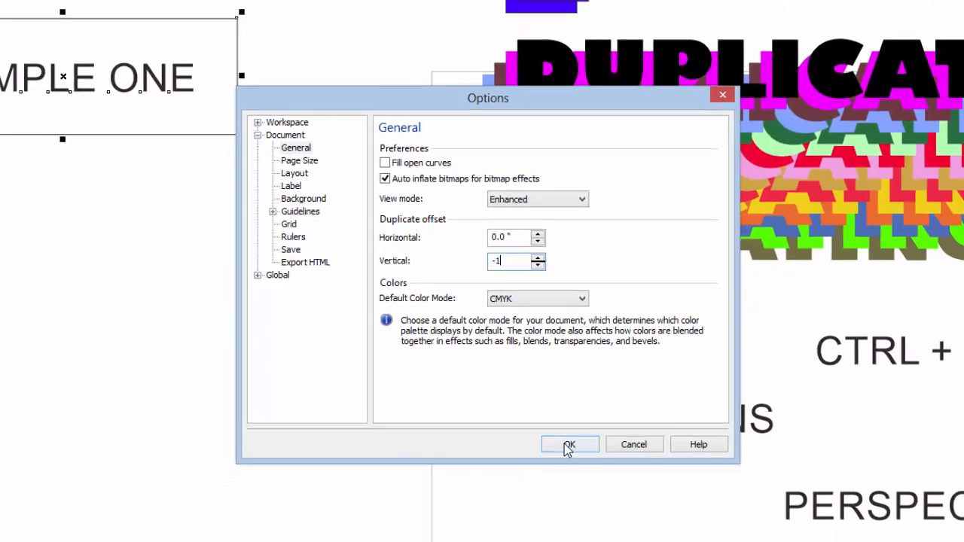
click(589, 480)
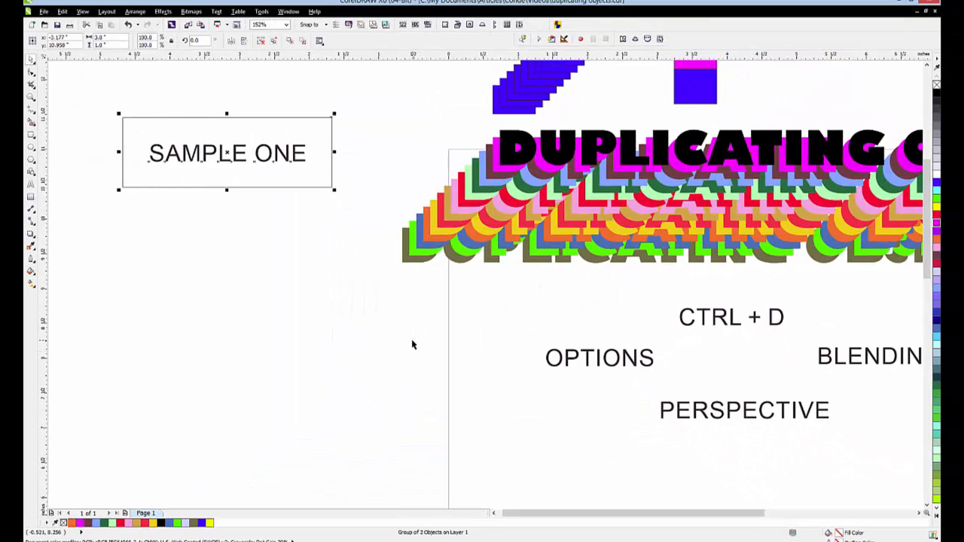
Step: Duplicate the SAMPLE ONE group five times downward, then move the whole column farther away from the page
key(ctrl+d)
key(ctrl+d)
key(ctrl+d)
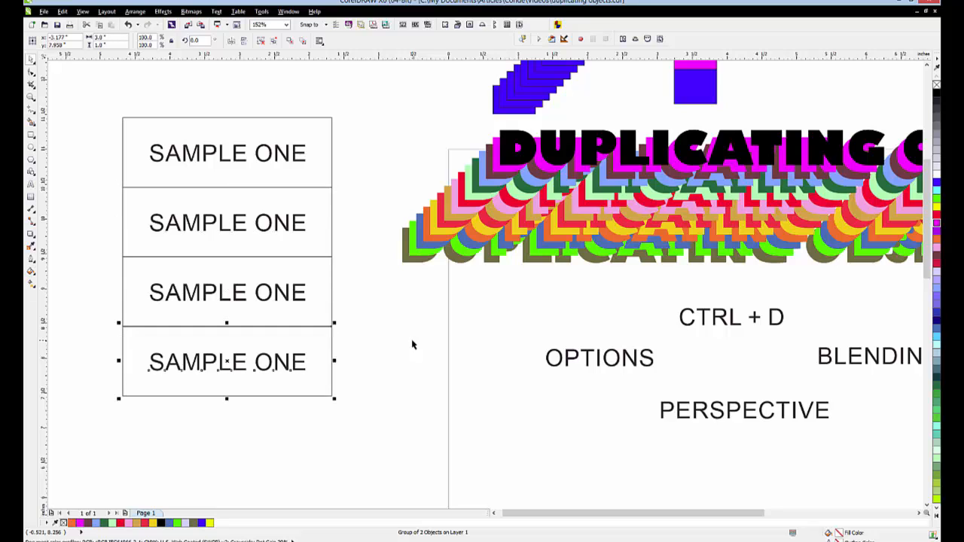
key(ctrl+d)
key(ctrl+d)
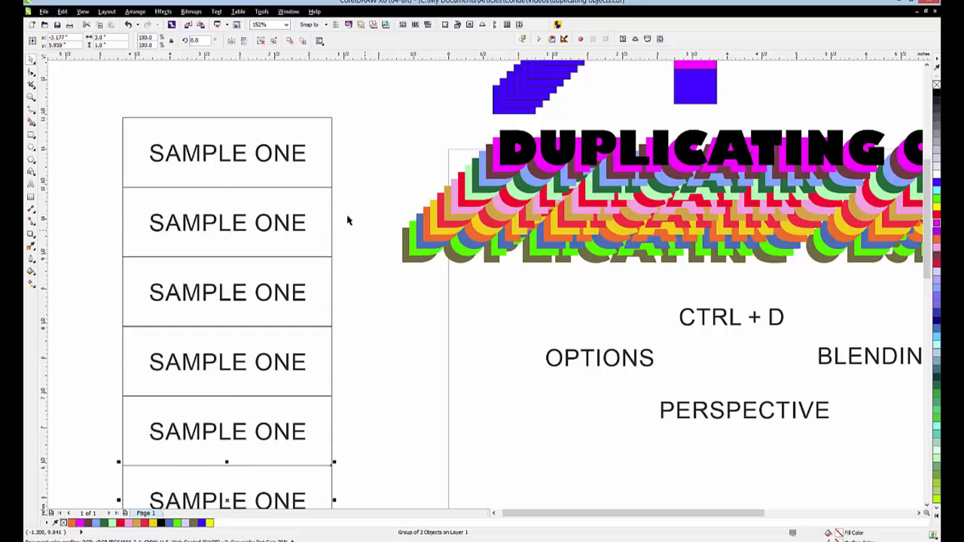
drag(80, 102, 384, 457)
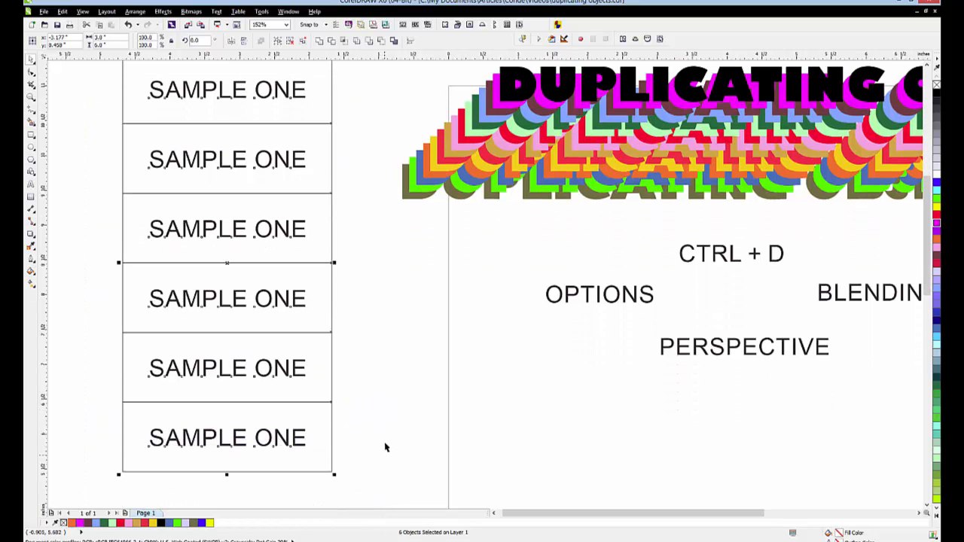
drag(226, 262, 139, 266)
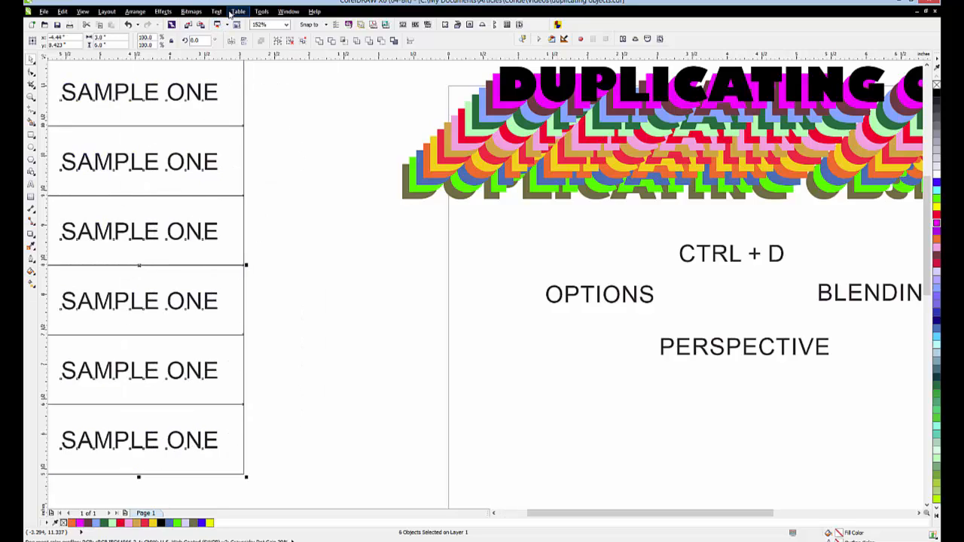
Step: Set the document's duplicate offset to 3 inches horizontally and 0 vertically, and duplicate the SAMPLE ONE column once
click(286, 12)
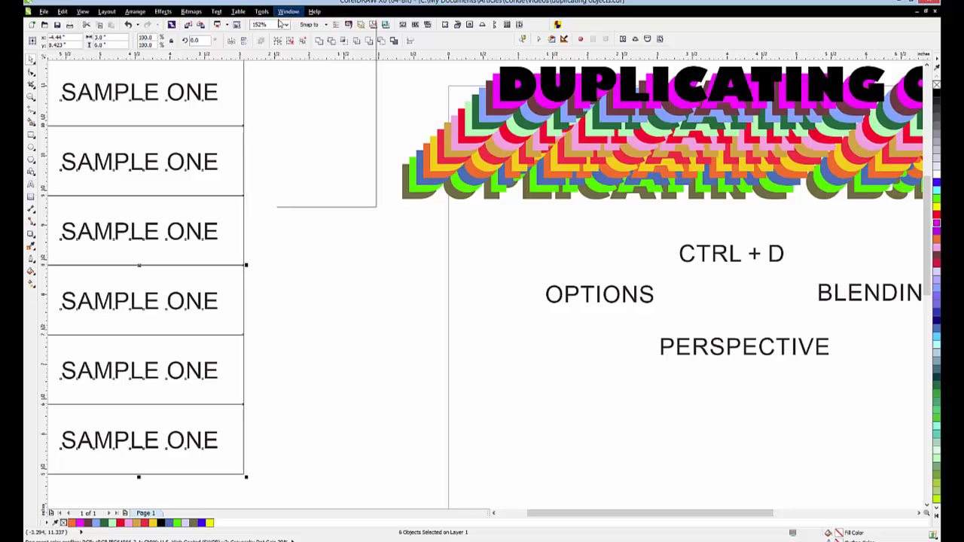
key(Escape)
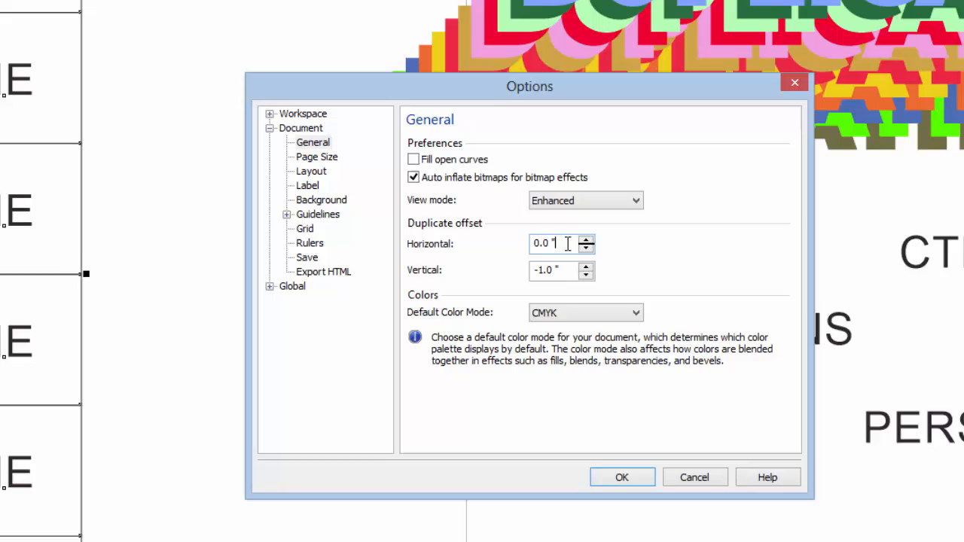
drag(503, 248, 467, 251)
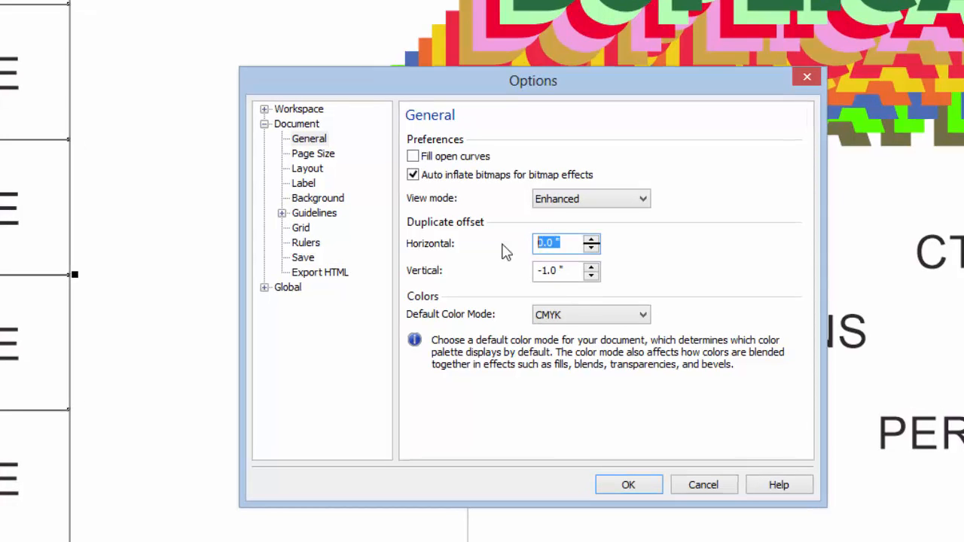
text(3)
drag(568, 269, 505, 290)
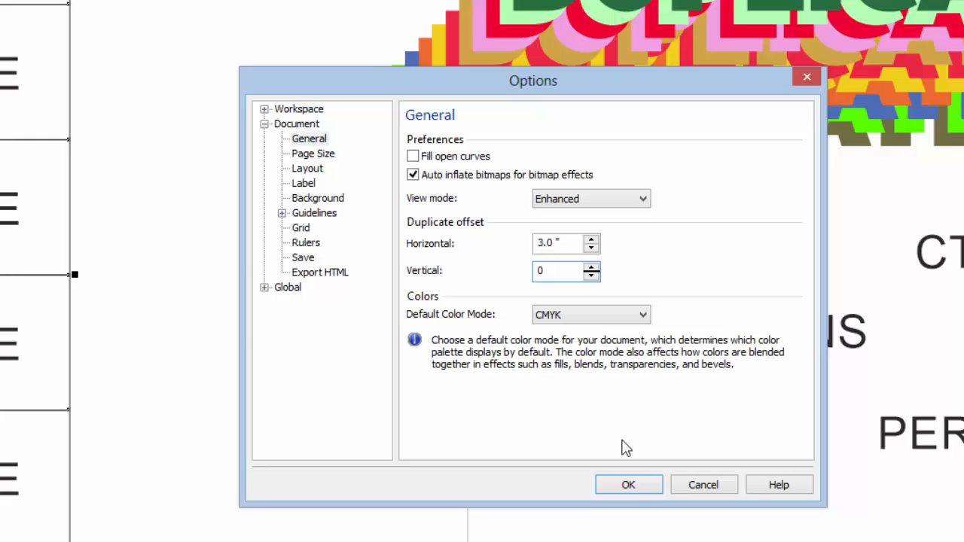
click(628, 485)
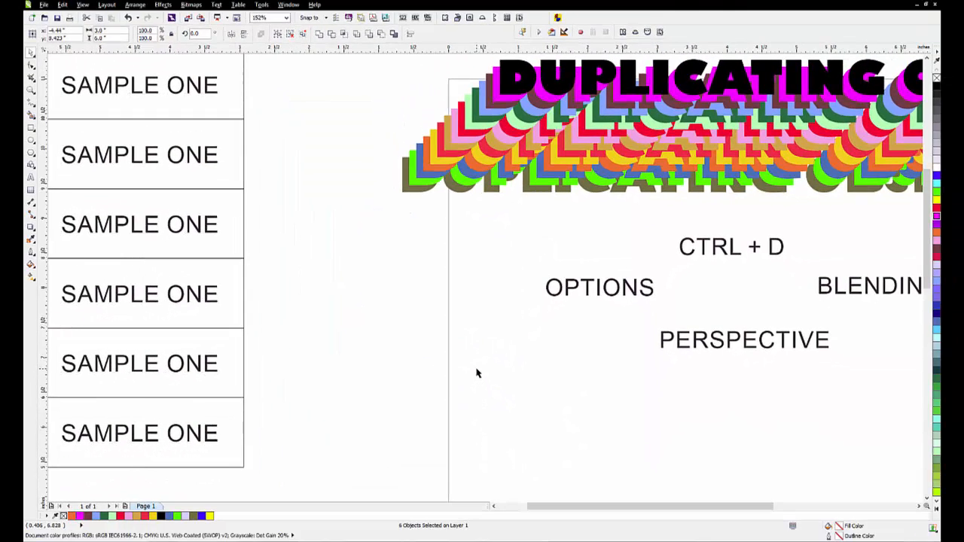
key(ctrl+d)
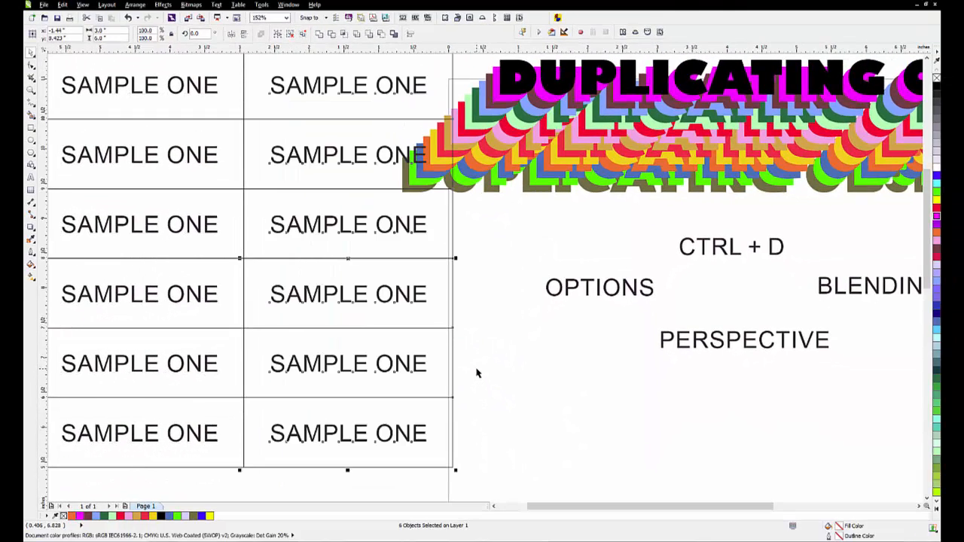
click(462, 252)
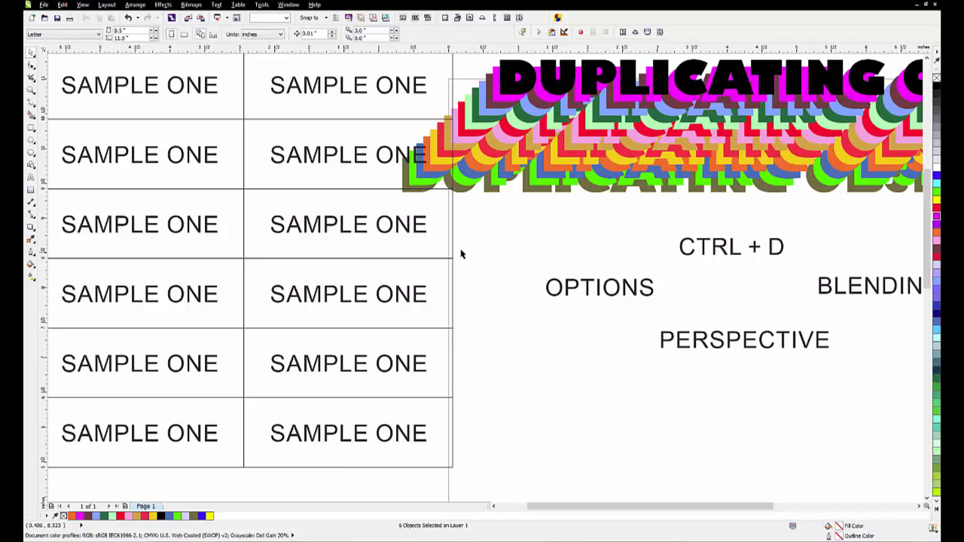
Step: Change the third label's text in the duplicated column to SAMPLE TWO
click(397, 234)
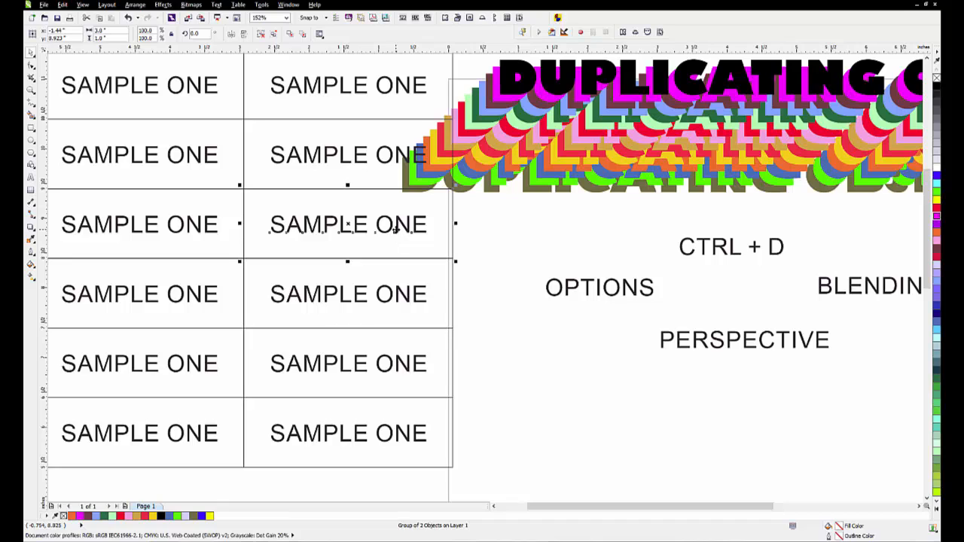
click(32, 178)
click(376, 222)
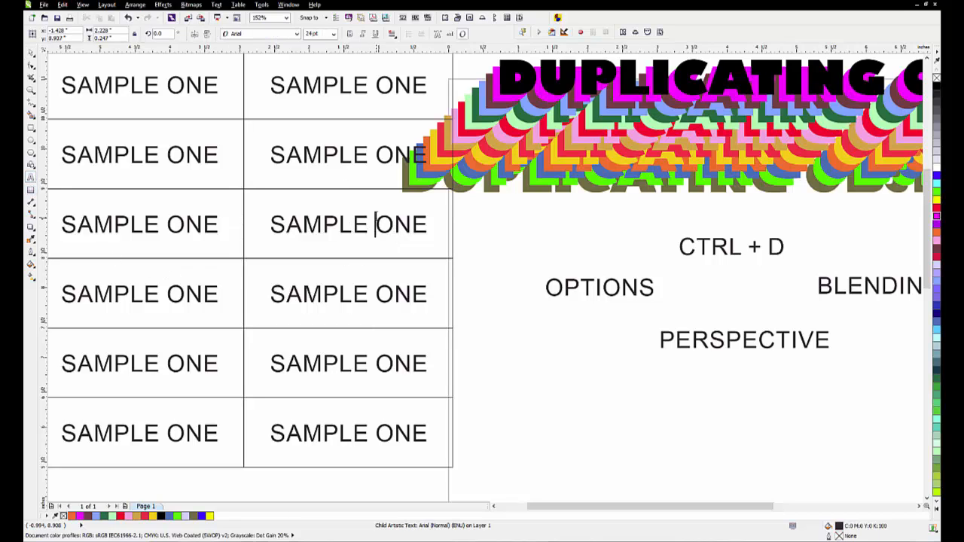
text(TWO)
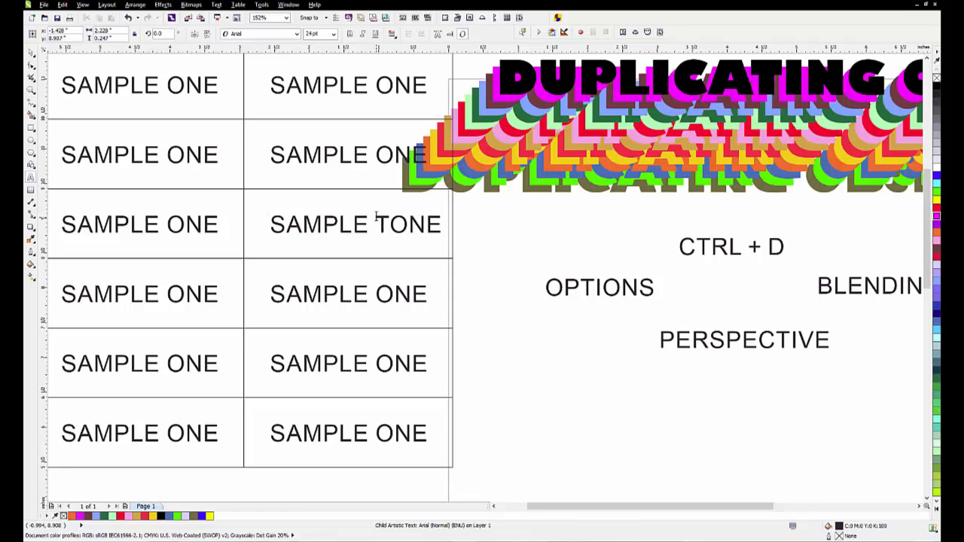
key(Delete)
key(Delete)
key(Delete)
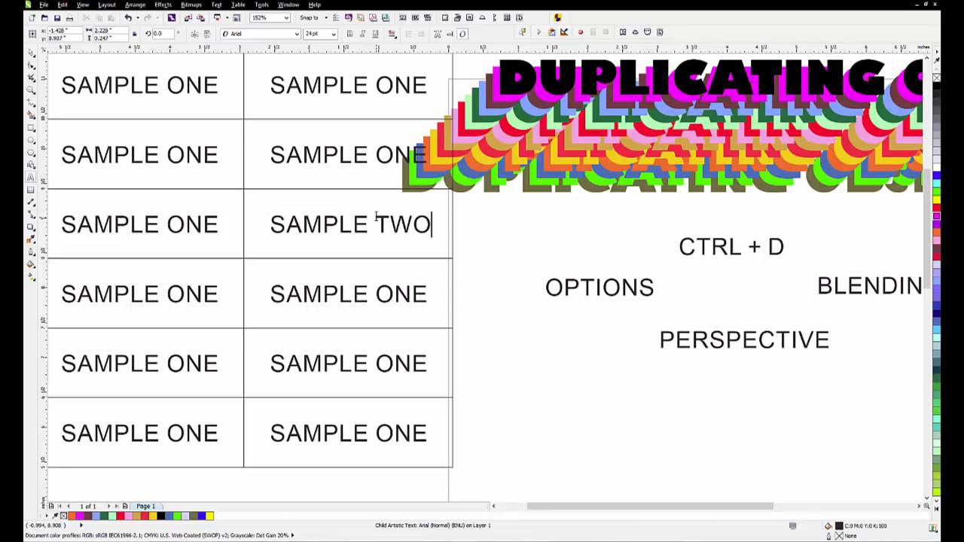
key(Escape)
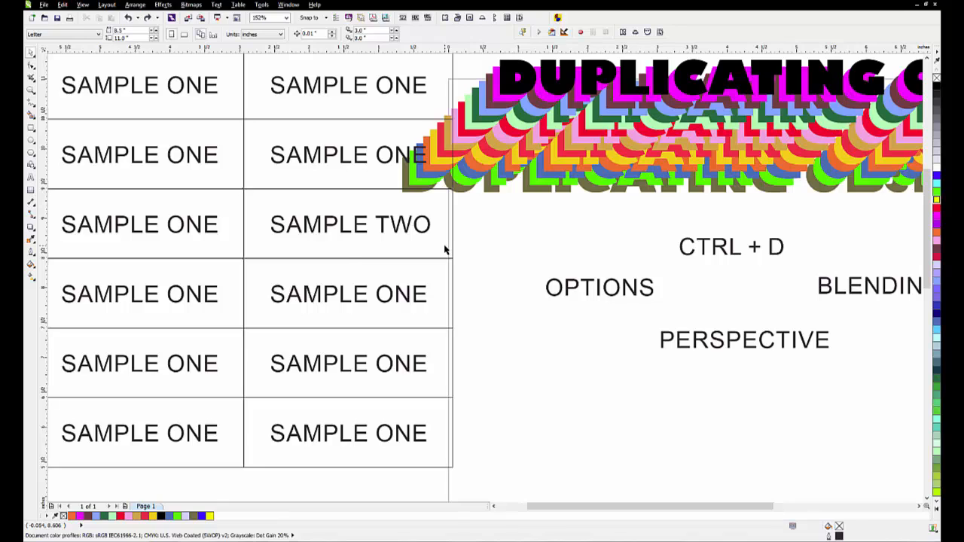
Step: Fill the SAMPLE TWO rectangle with yellow and color its text red
click(449, 251)
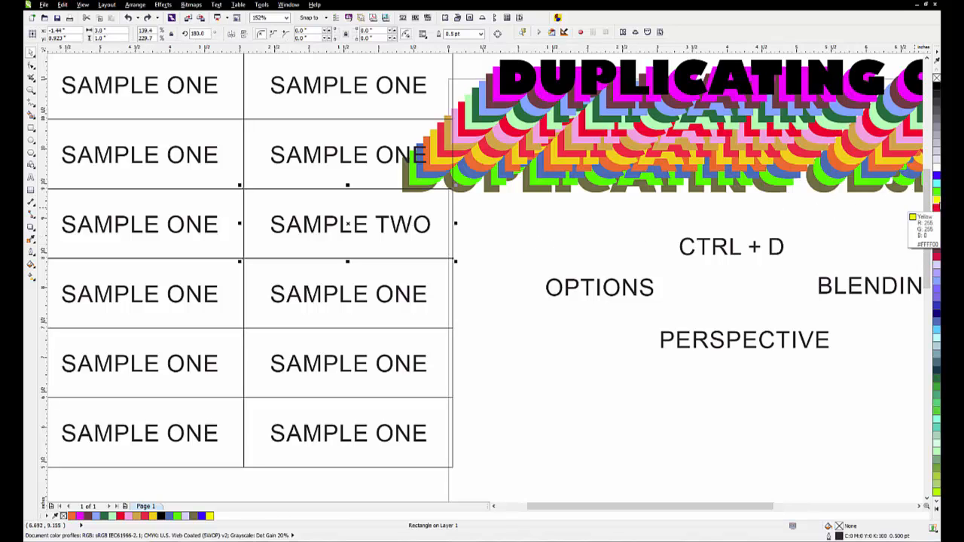
click(936, 199)
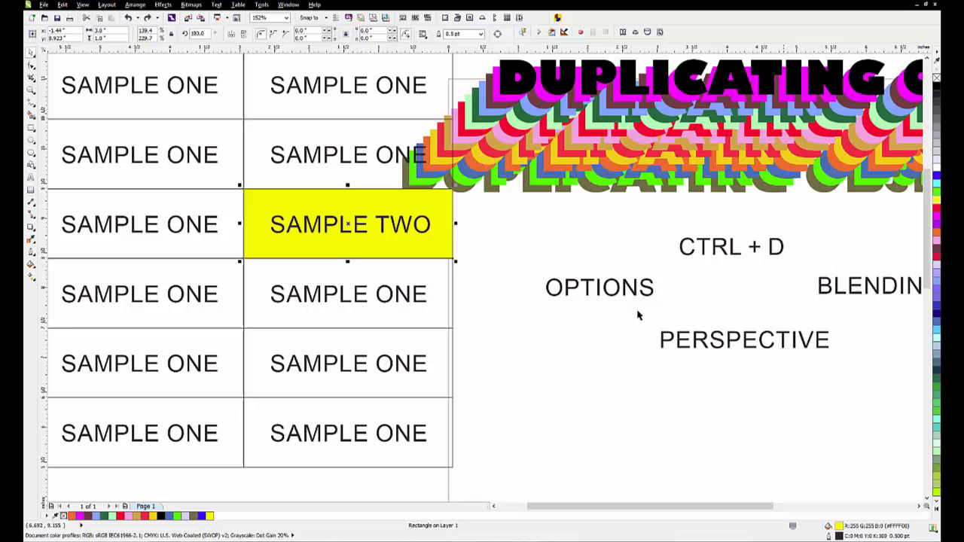
click(556, 350)
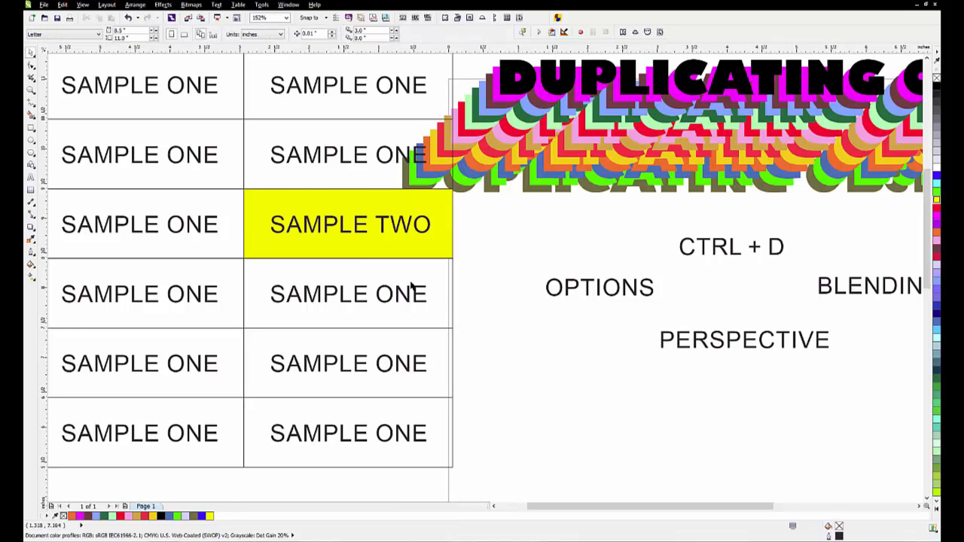
click(432, 228)
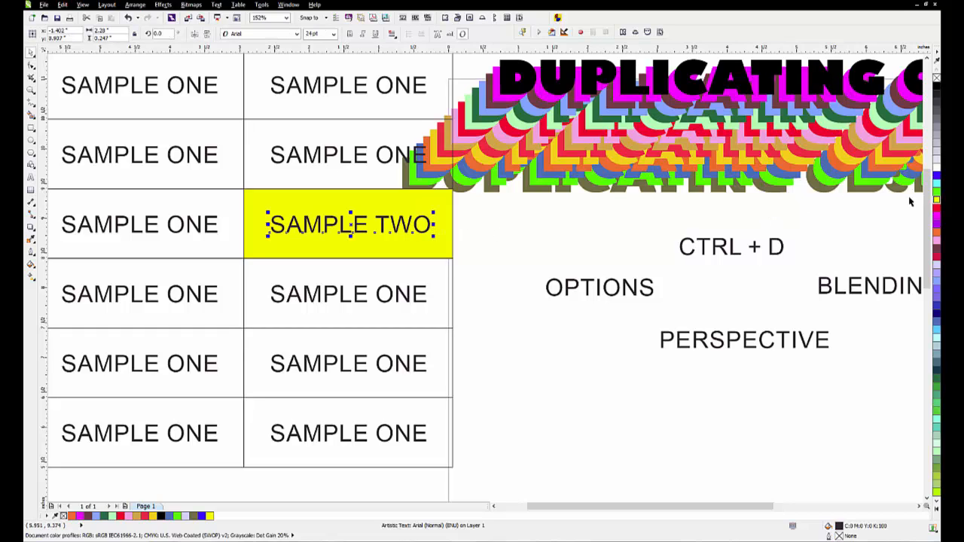
click(936, 213)
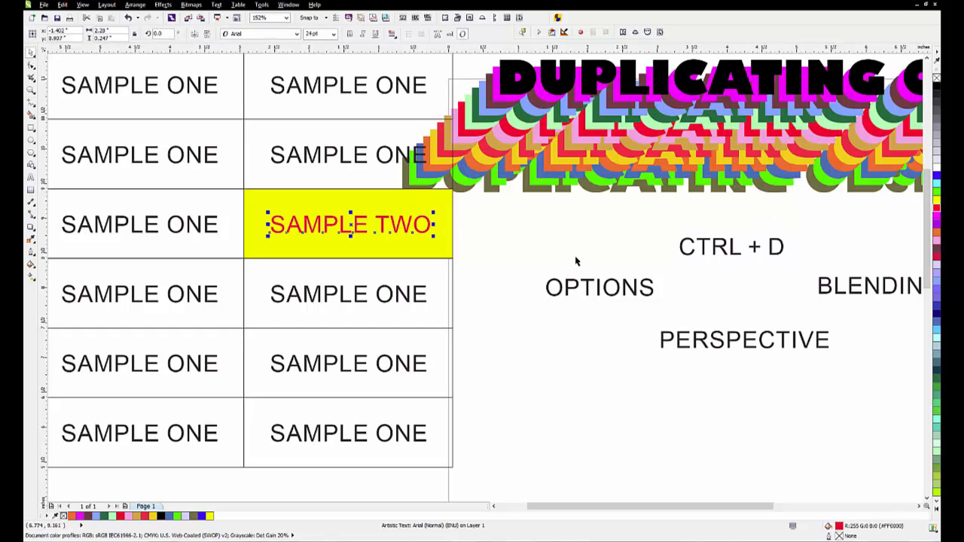
Step: Set the SAMPLE TWO text's font to Goudy Stout and narrow it to about 52% of its width to fit the rectangle
click(264, 36)
click(297, 34)
click(279, 56)
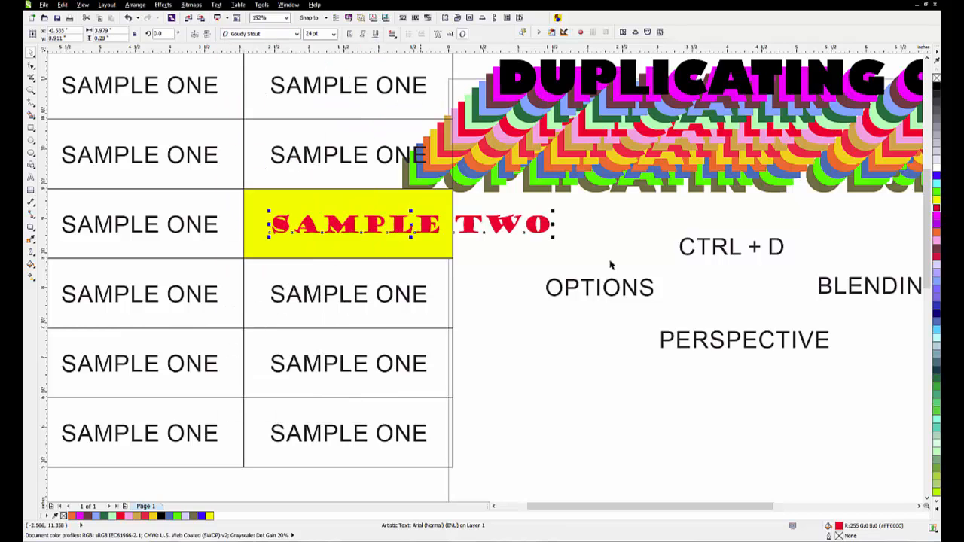
drag(555, 226, 422, 226)
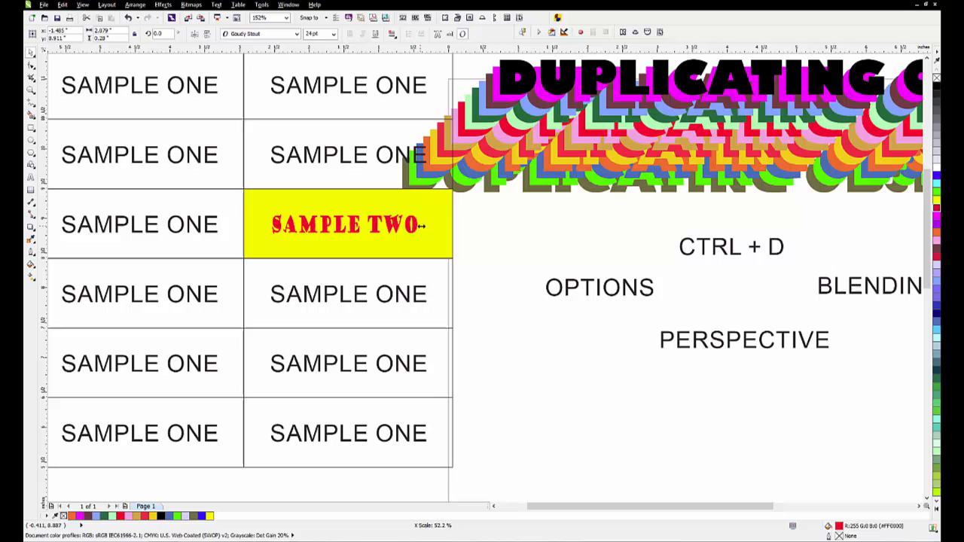
click(529, 241)
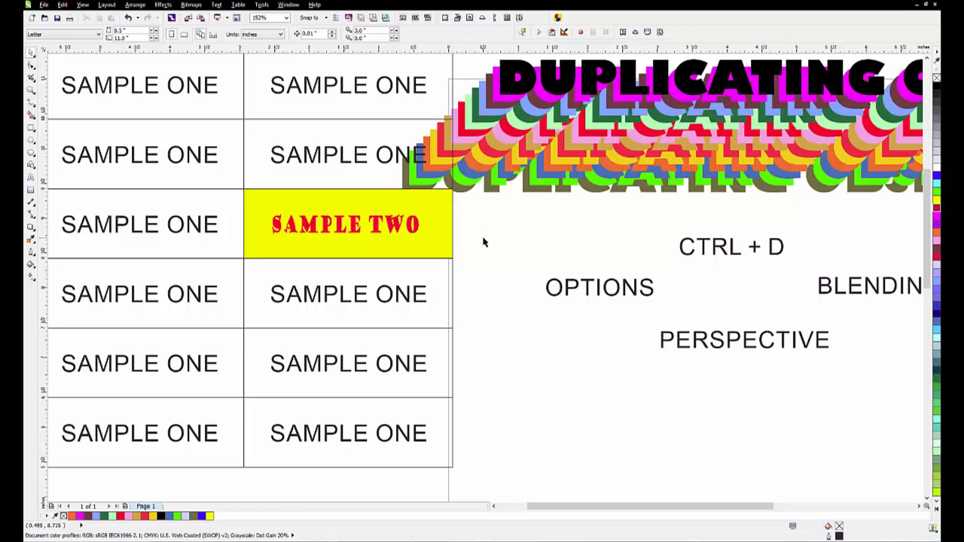
Step: Draw a rectangle about 2.8 by 0.48 inches across the page's right edge below BLENDING, and one about 2.75 by 0.46 inches above it, outside the page
click(885, 510)
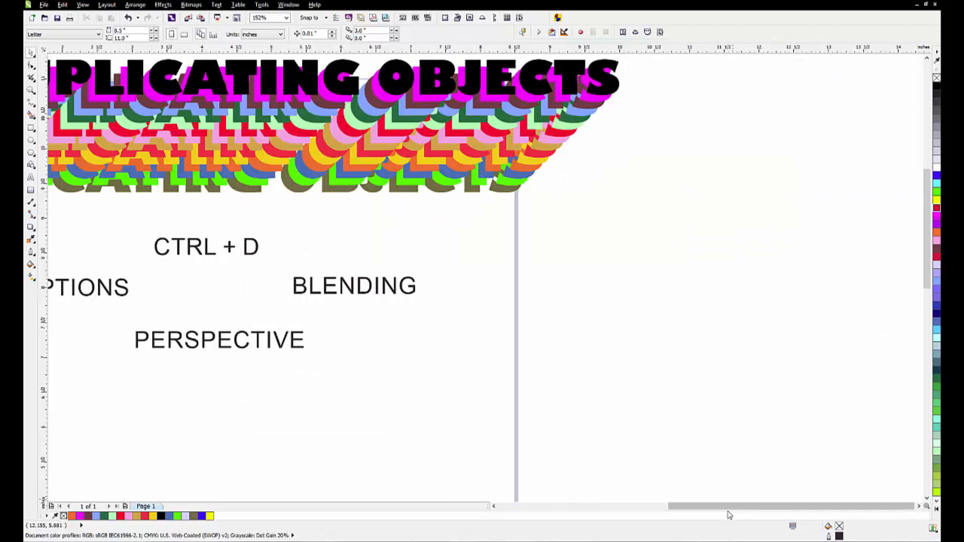
drag(729, 514, 696, 512)
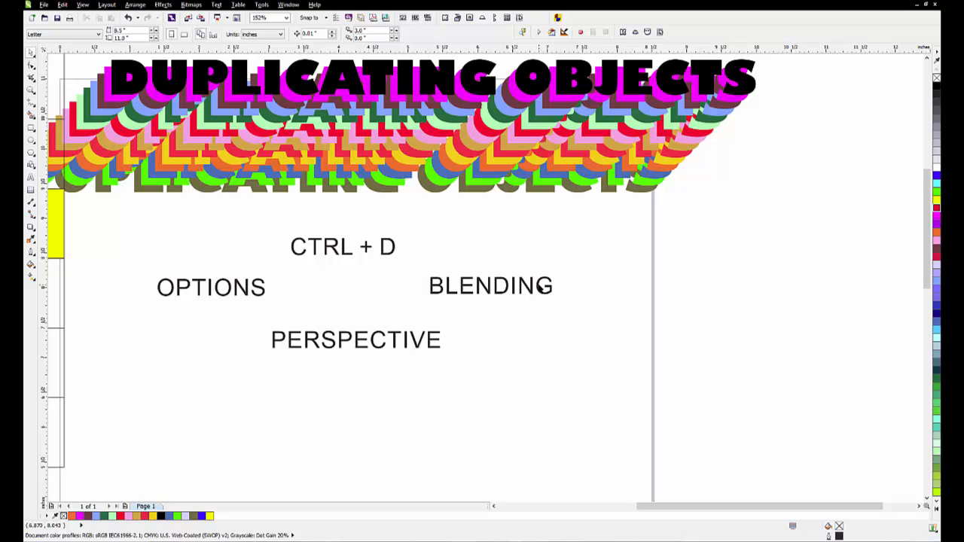
click(31, 227)
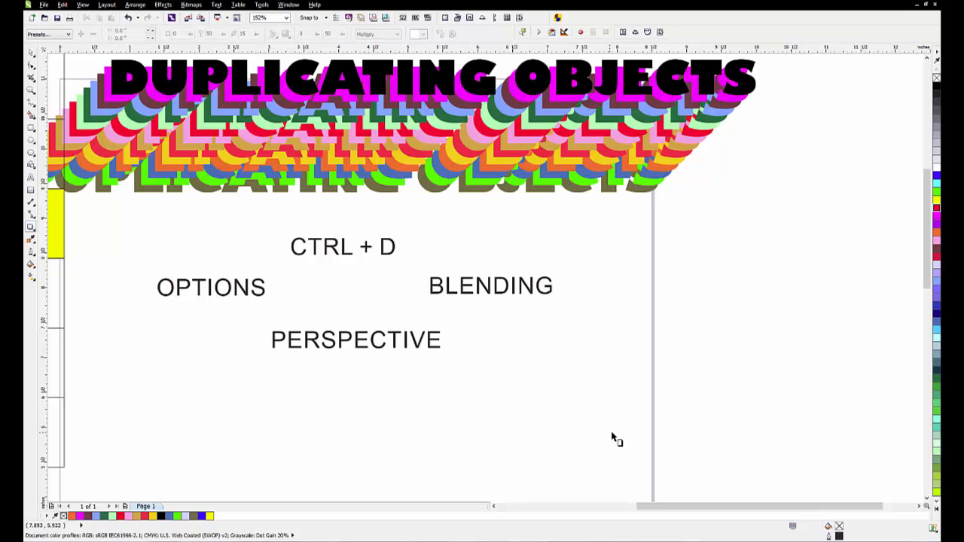
click(31, 128)
drag(544, 410, 743, 444)
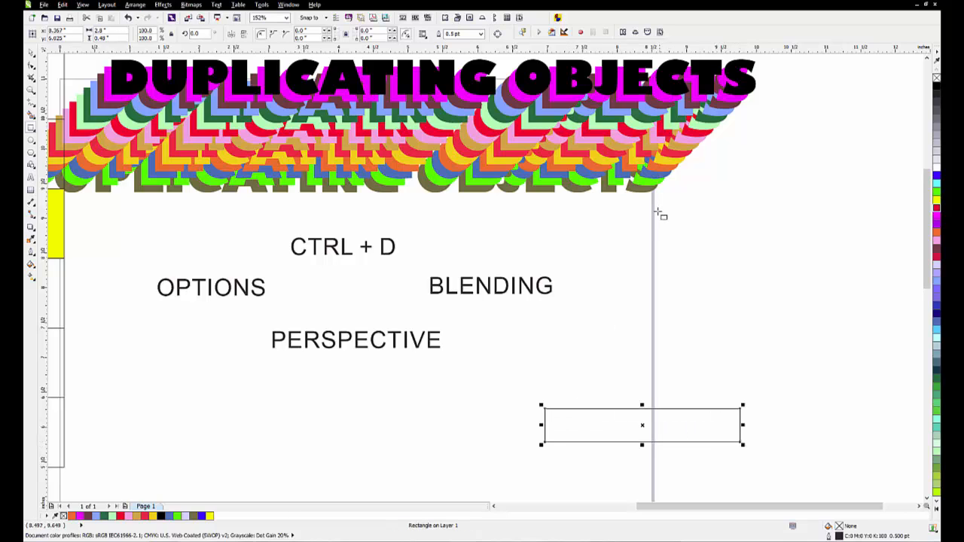
drag(658, 220, 852, 255)
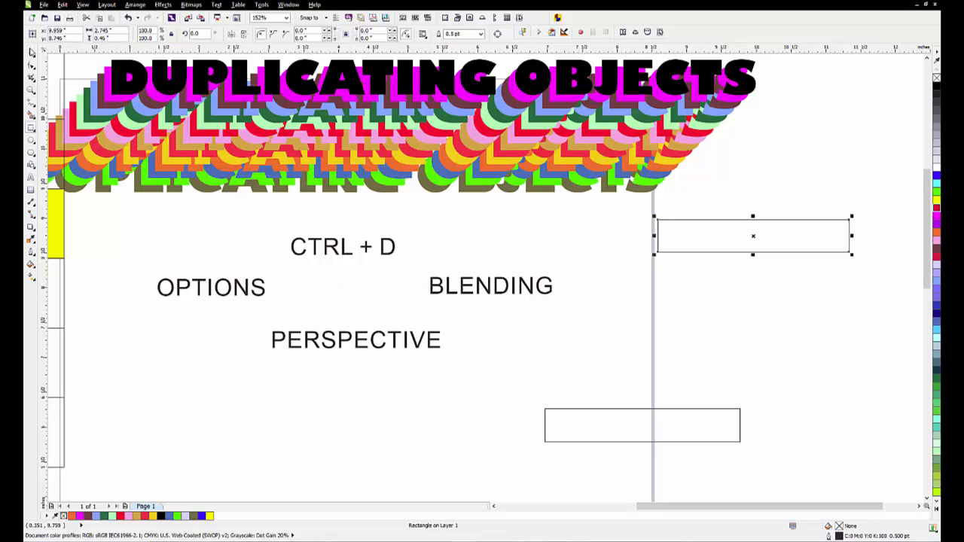
click(32, 53)
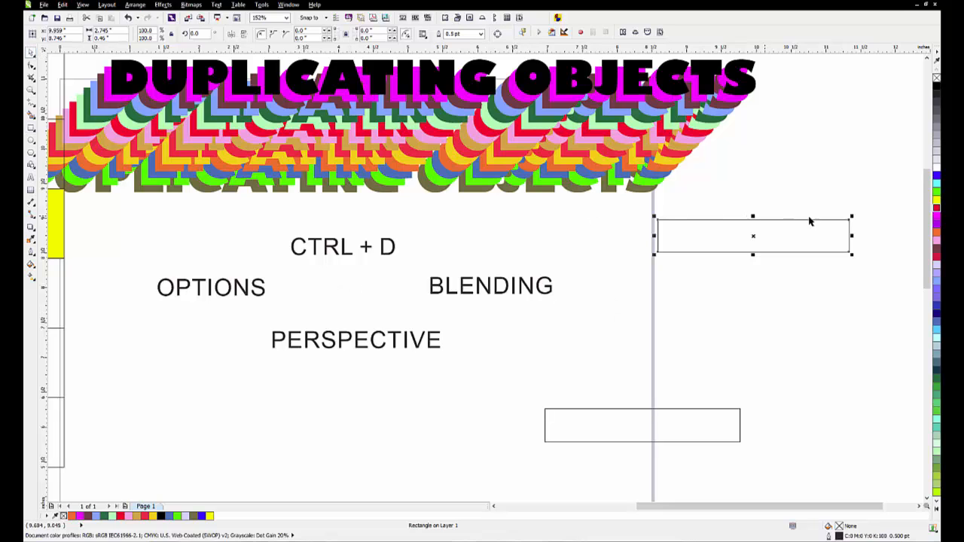